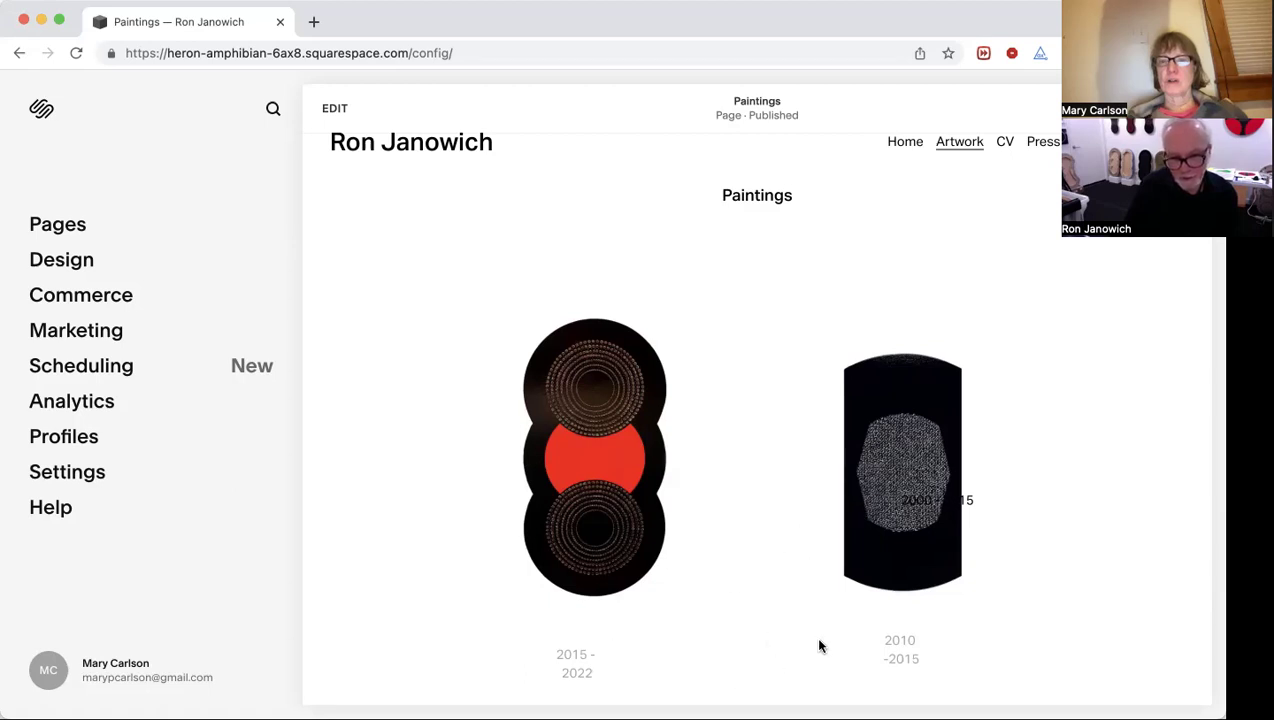
Step: Open the Paintings page in edit mode and scroll down to the paintings section
scroll(689, 668, "down", 1)
scroll(689, 668, "up", 1)
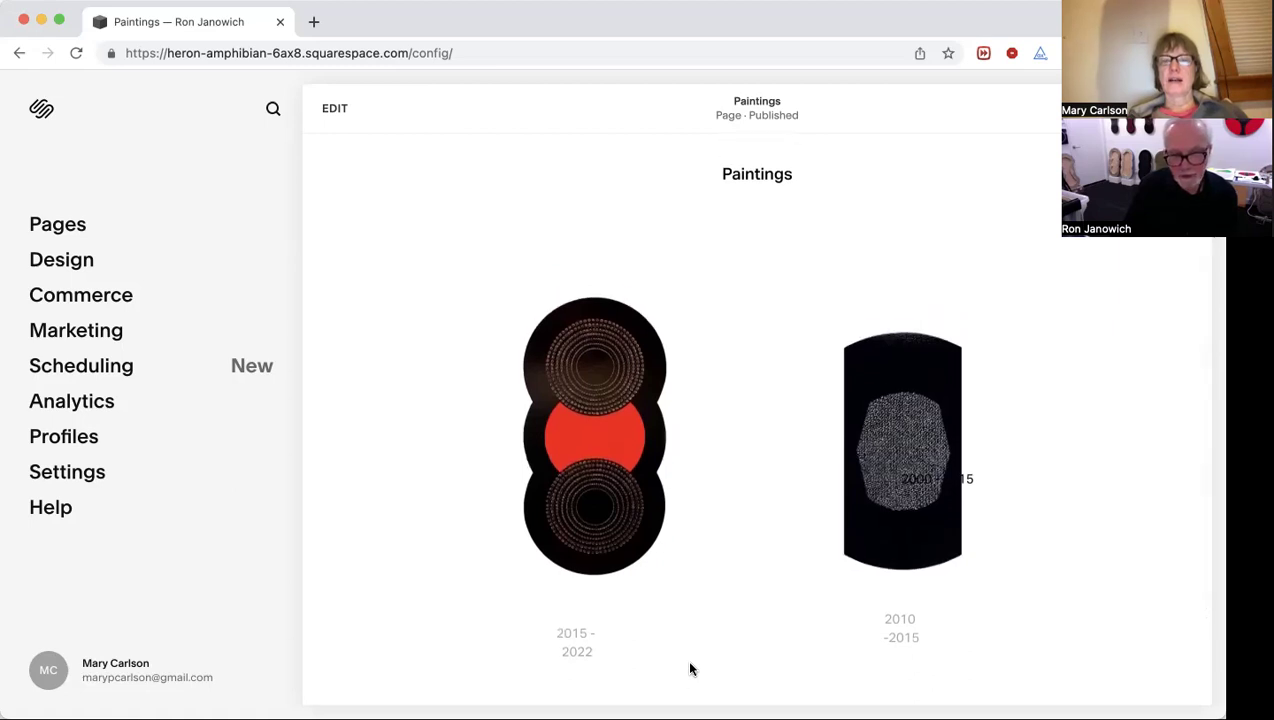
scroll(689, 668, "up", 1)
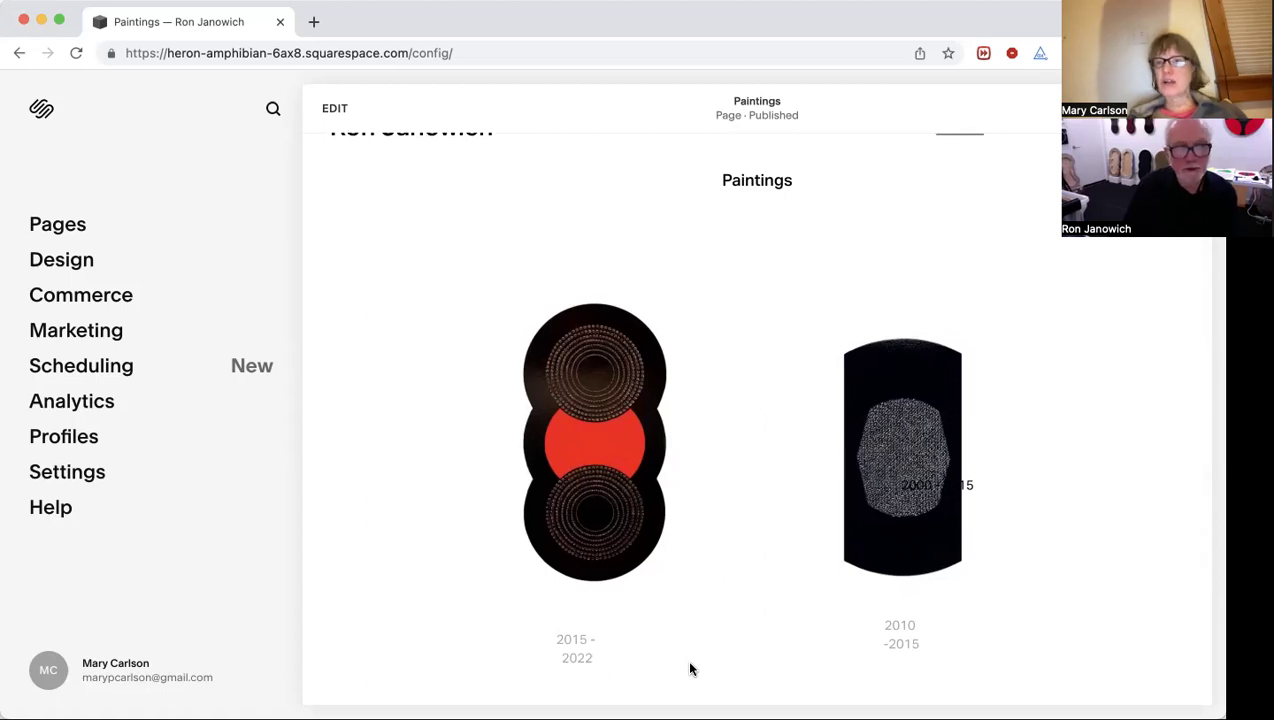
scroll(404, 150, "up", 1)
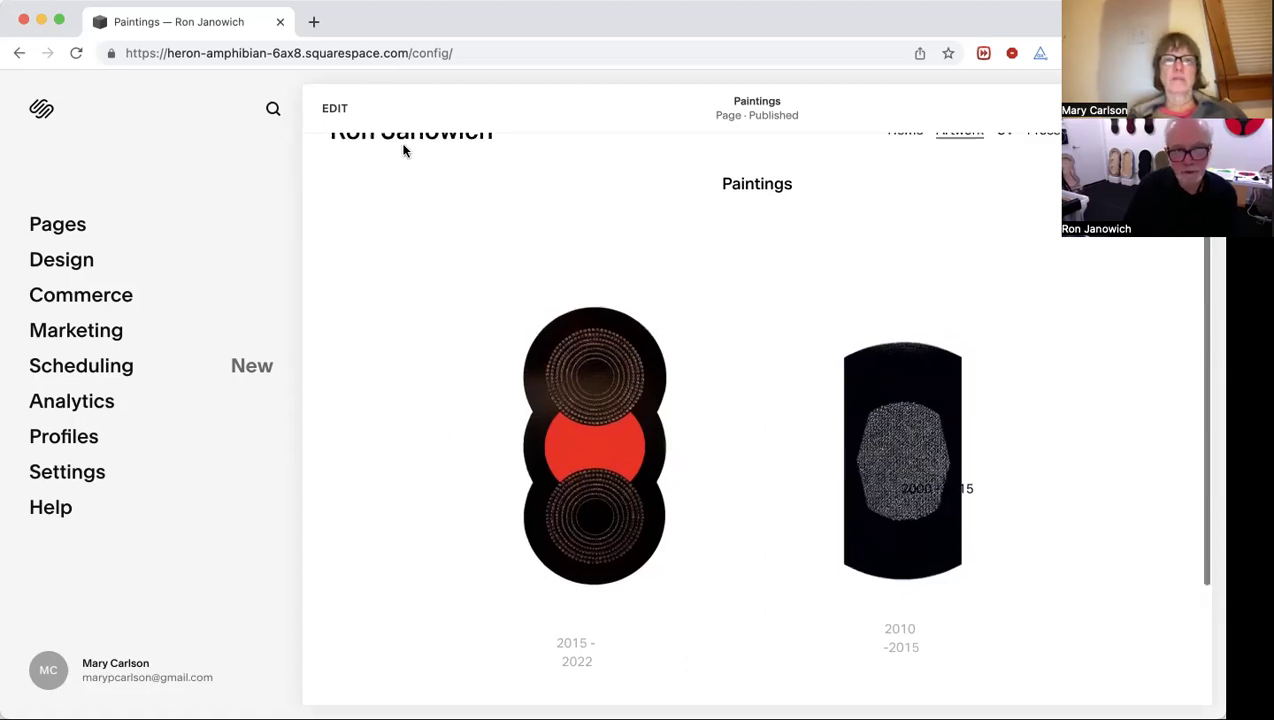
left_click(337, 113)
scroll(487, 280, "down", 1)
scroll(500, 288, "down", 2)
scroll(500, 288, "down", 2)
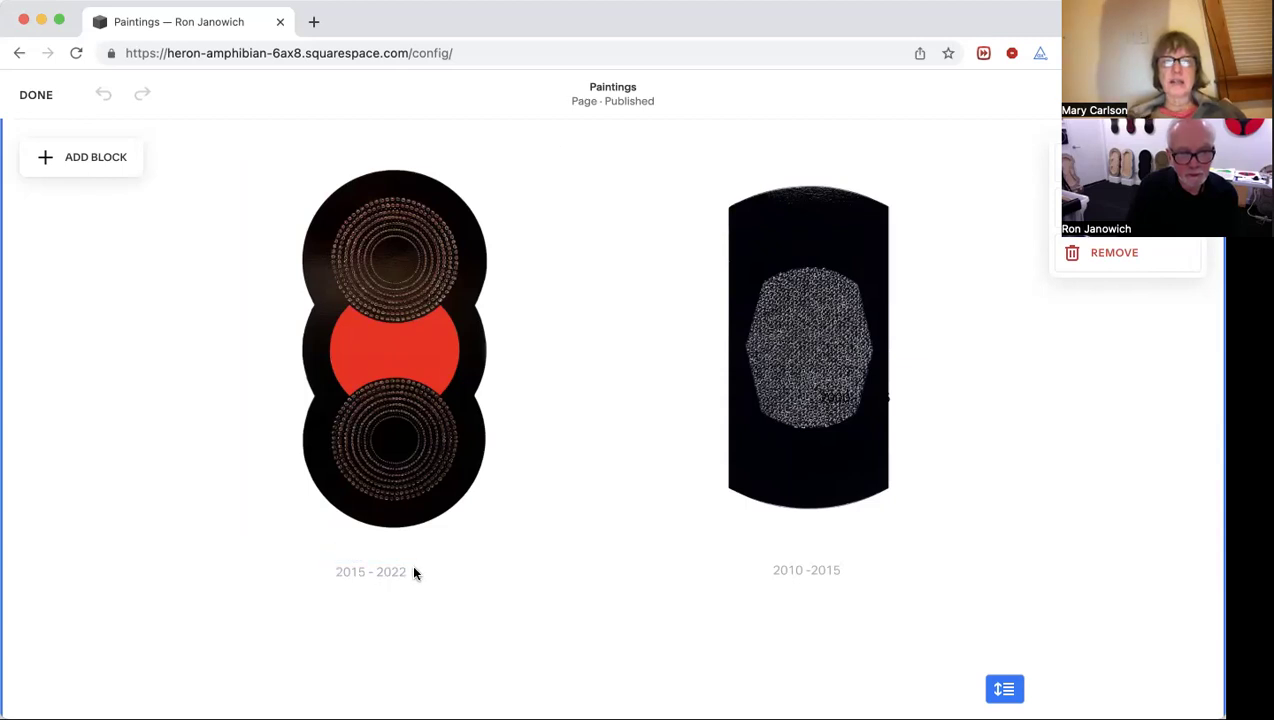
Step: Drag the 2015 - 2022 caption beneath the first painting and nudge it left and right
left_click_drag(389, 572, 414, 575)
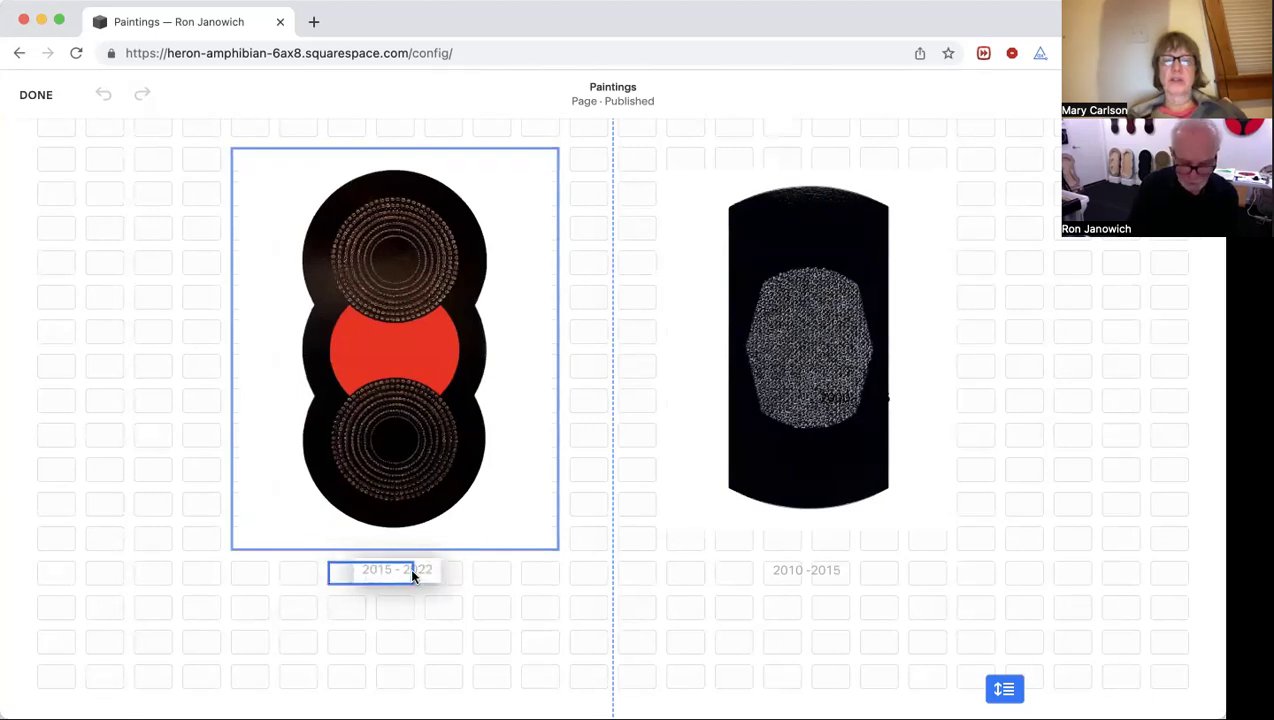
left_click_drag(411, 571, 412, 572)
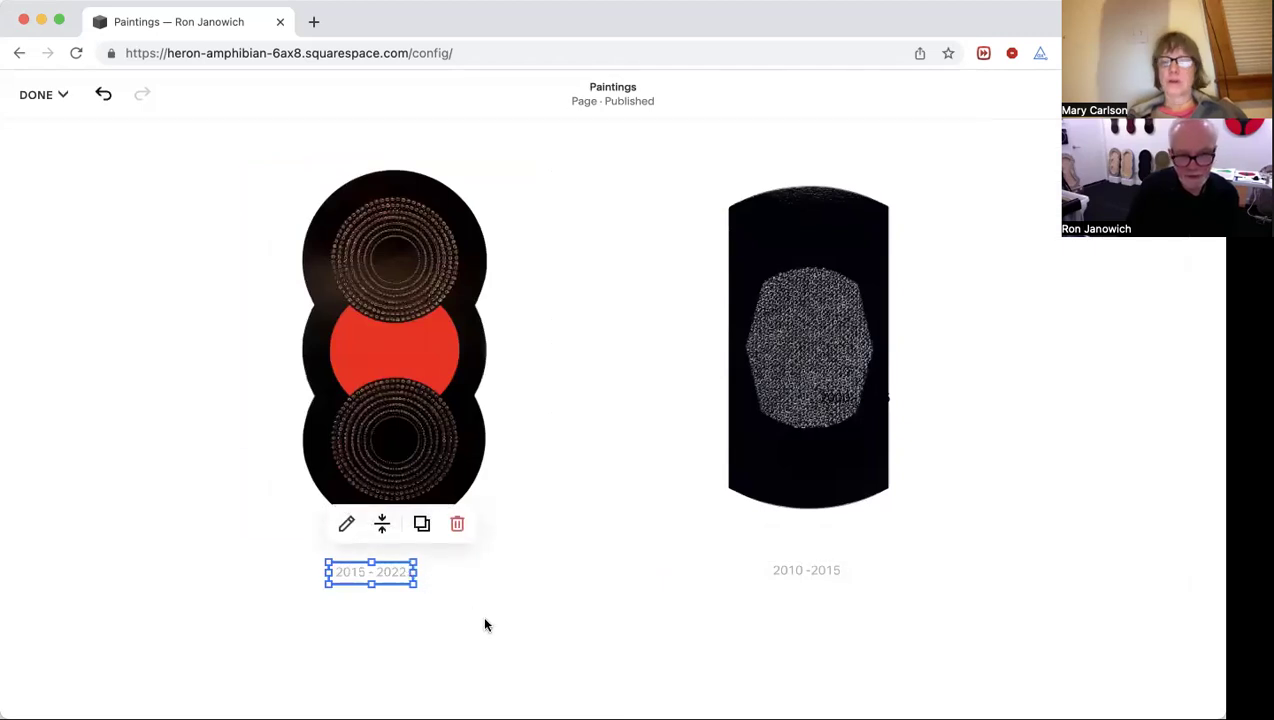
key("Right")
key("Left")
key("Right")
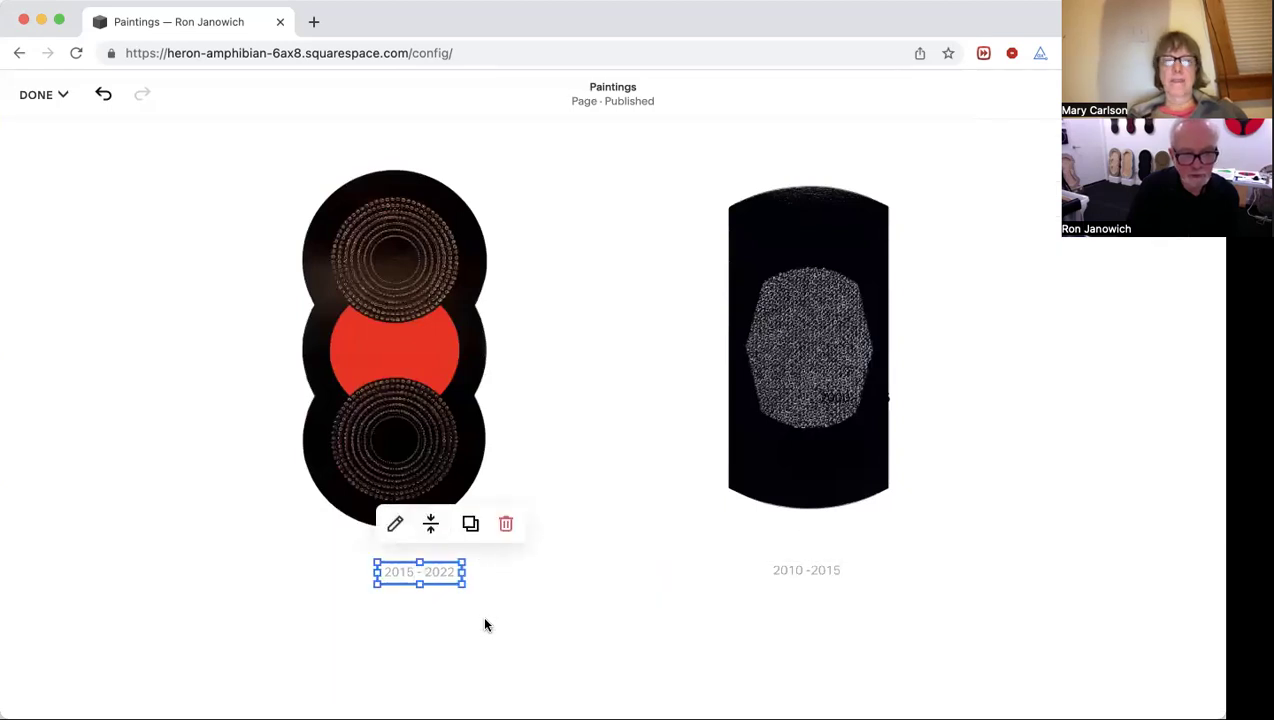
key("Left")
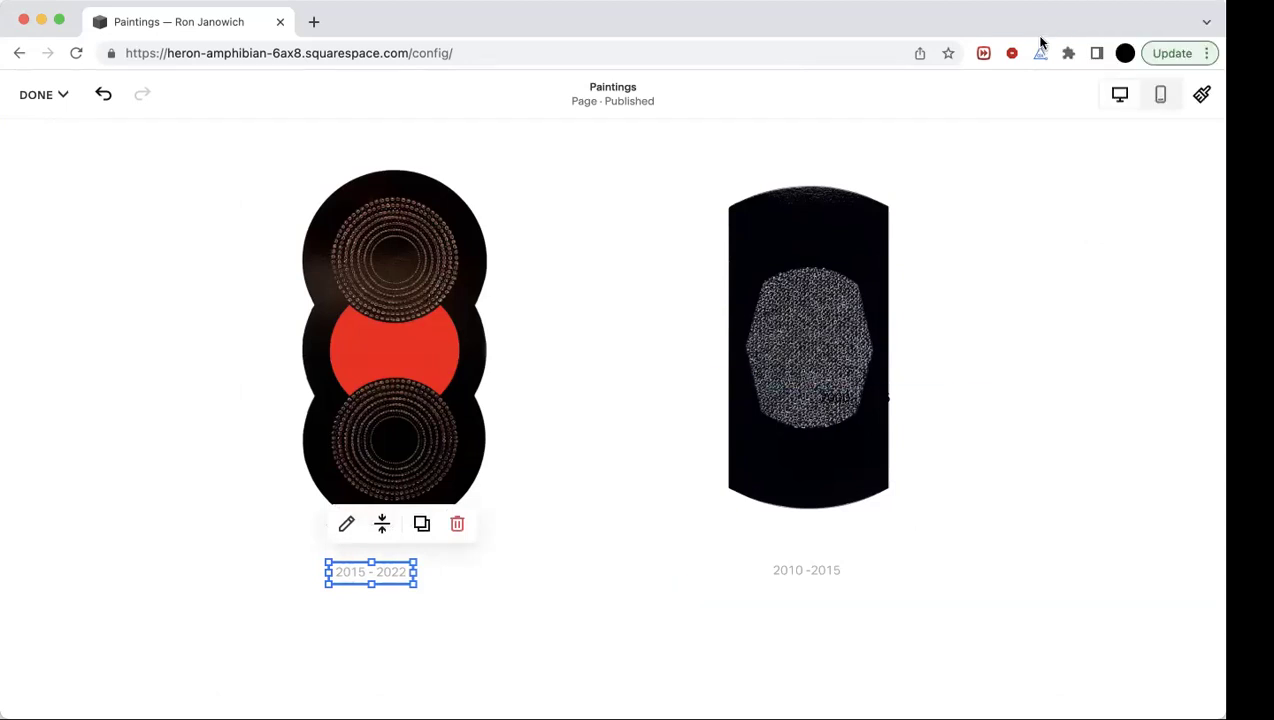
scroll(1064, 264, "up", 1)
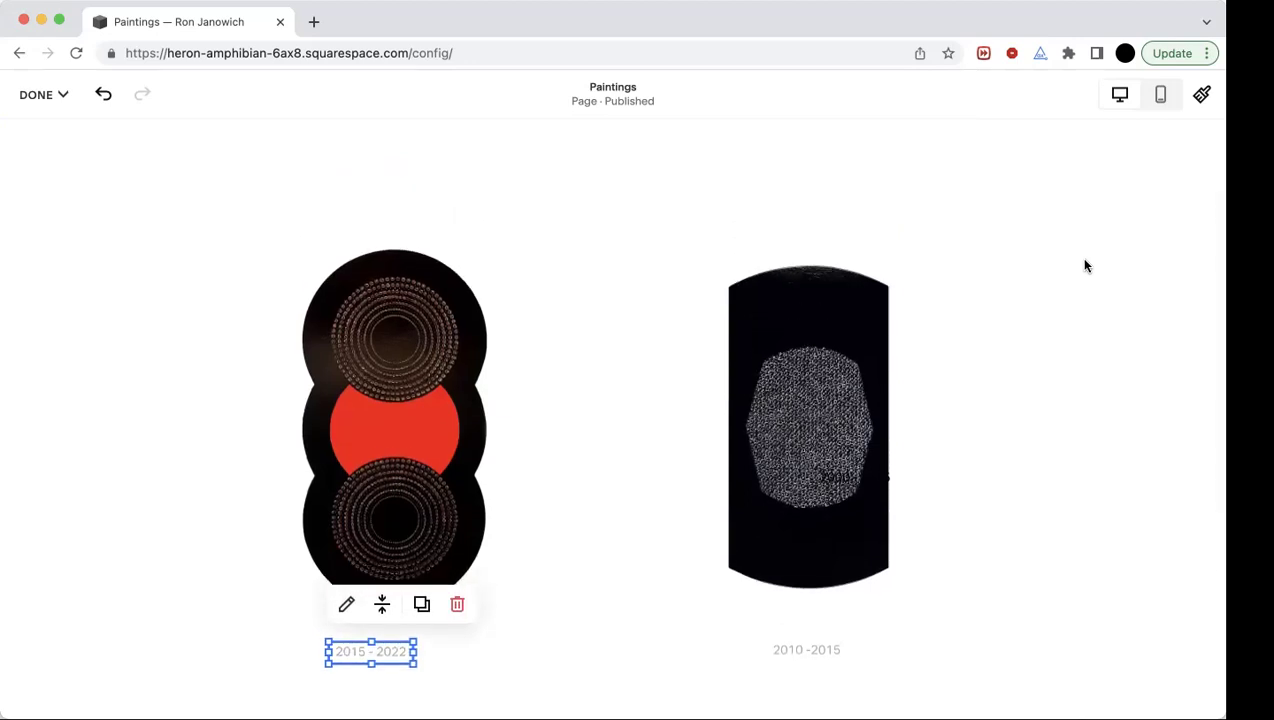
Step: Switch the paintings section grid to the tightest Gap option, then revisit the section's format settings
left_click(1079, 257)
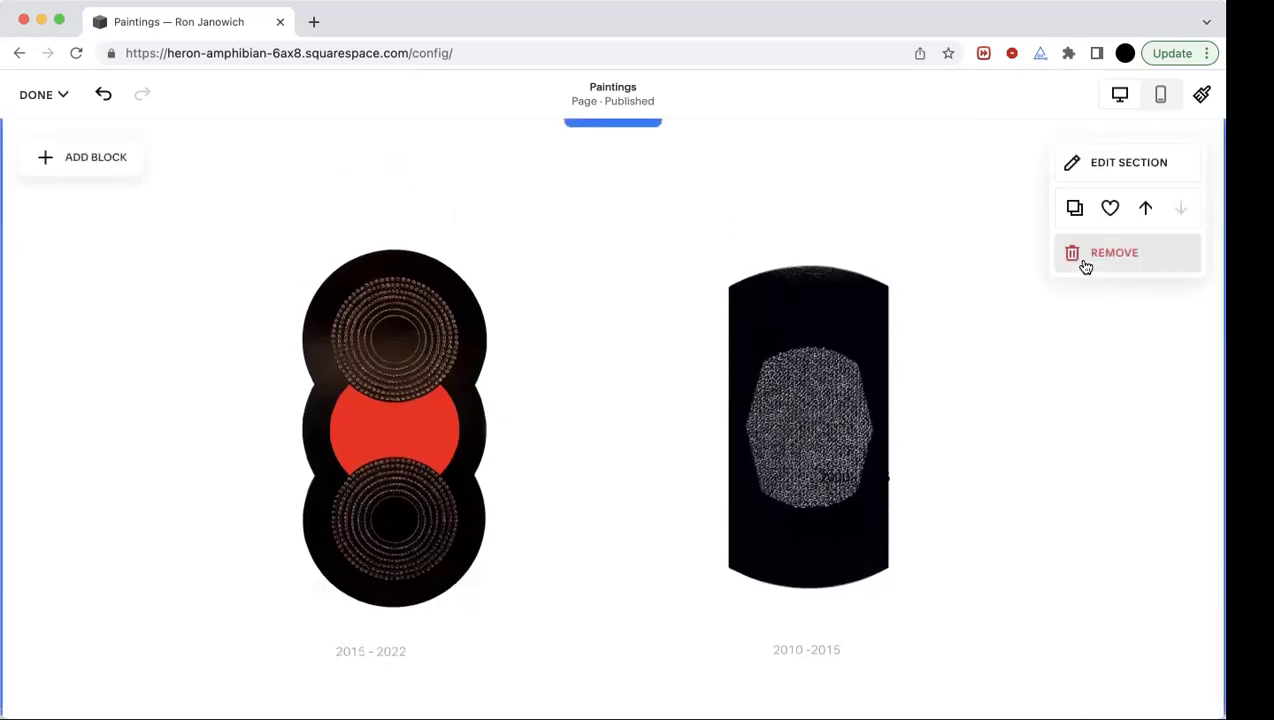
left_click(1124, 166)
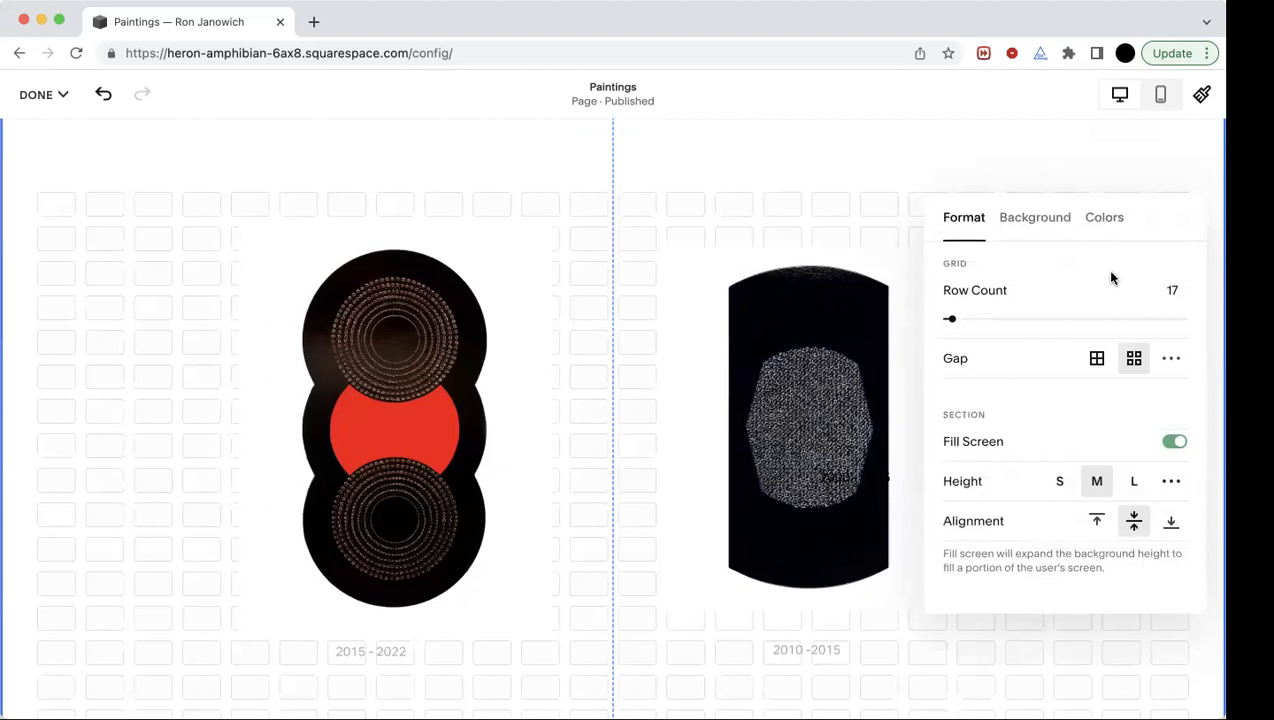
left_click(1097, 359)
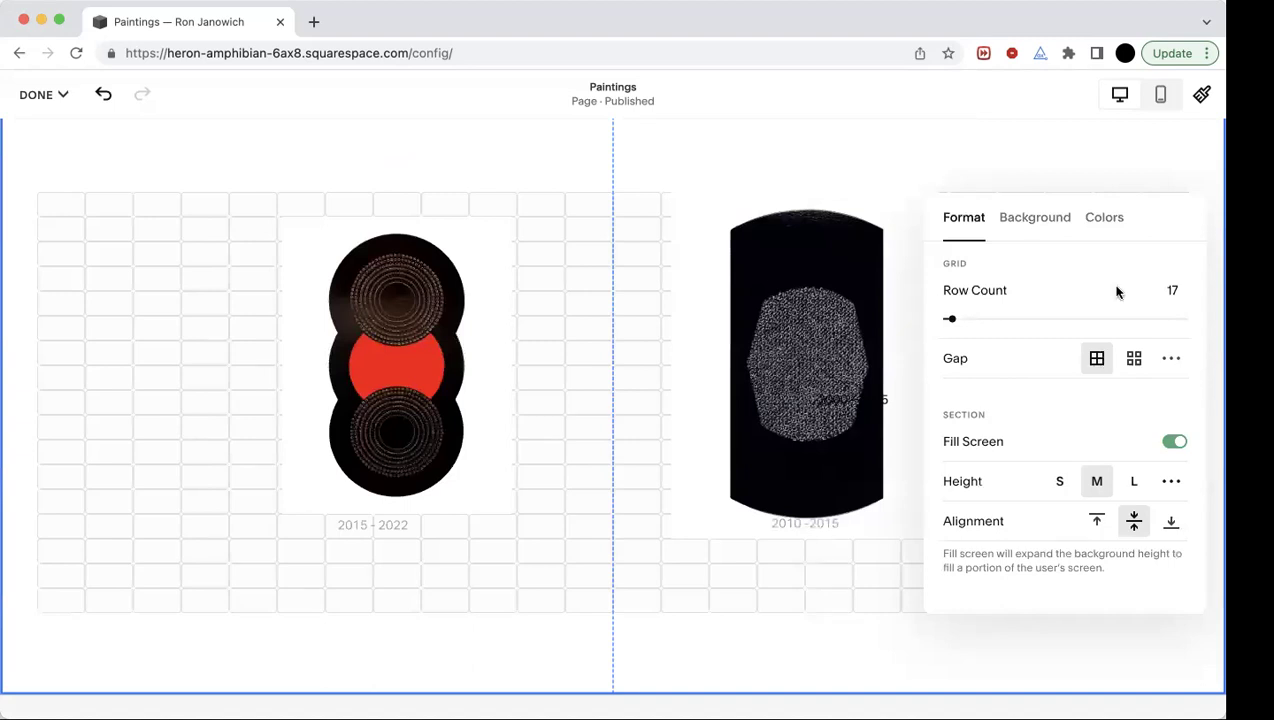
left_click(830, 159)
left_click(452, 382)
left_click(507, 603)
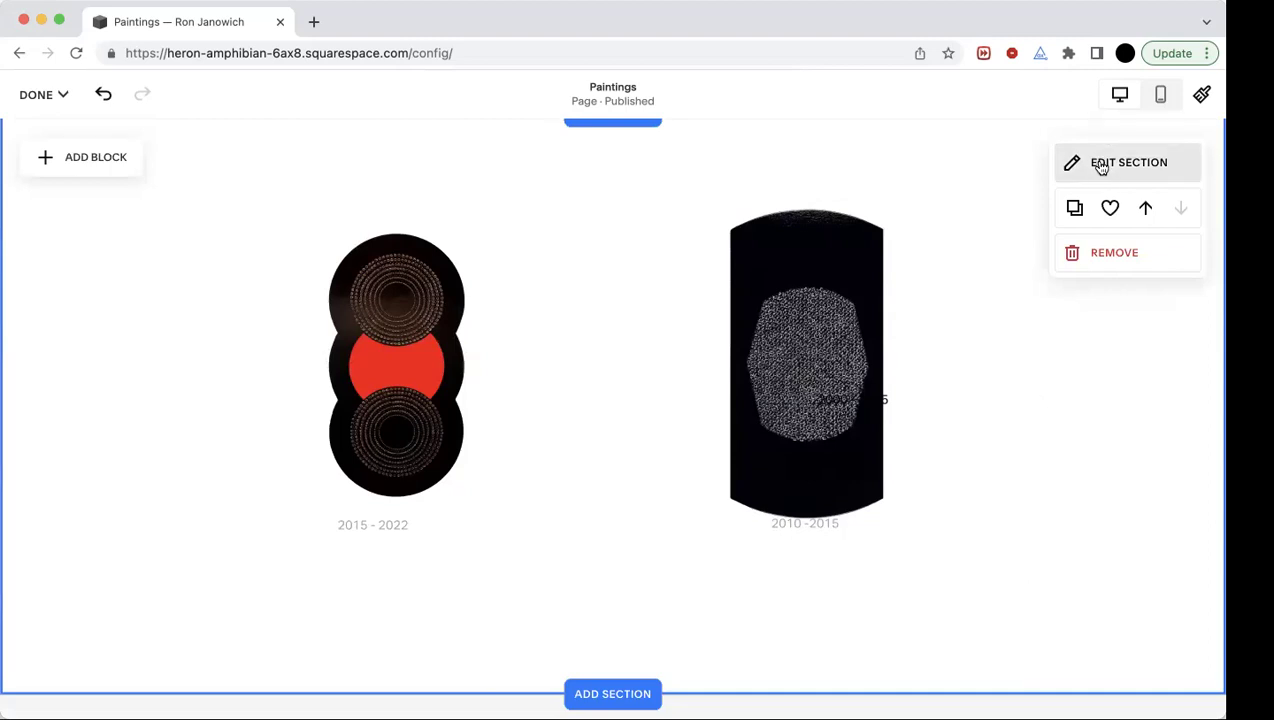
left_click(1100, 166)
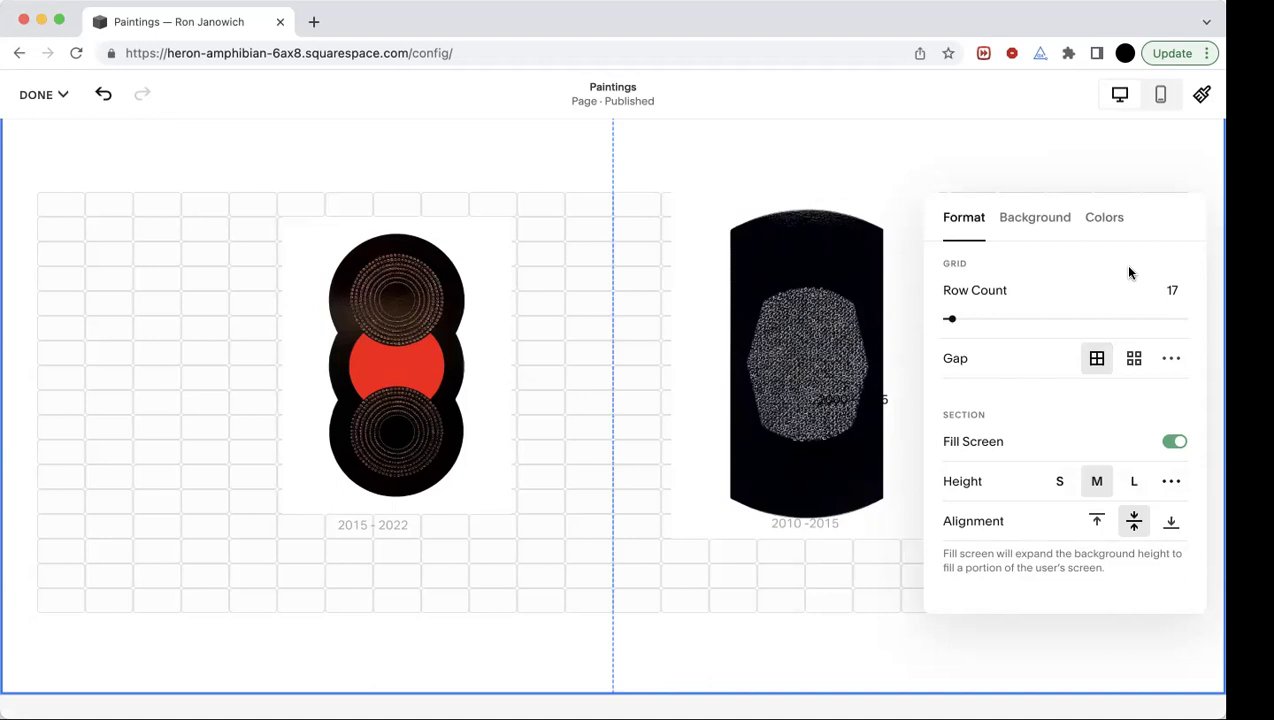
Step: Select the first painting's image block and shift it slightly left
mouse_move(1105, 161)
left_click(1081, 164)
left_click(435, 413)
left_click_drag(435, 413, 415, 420)
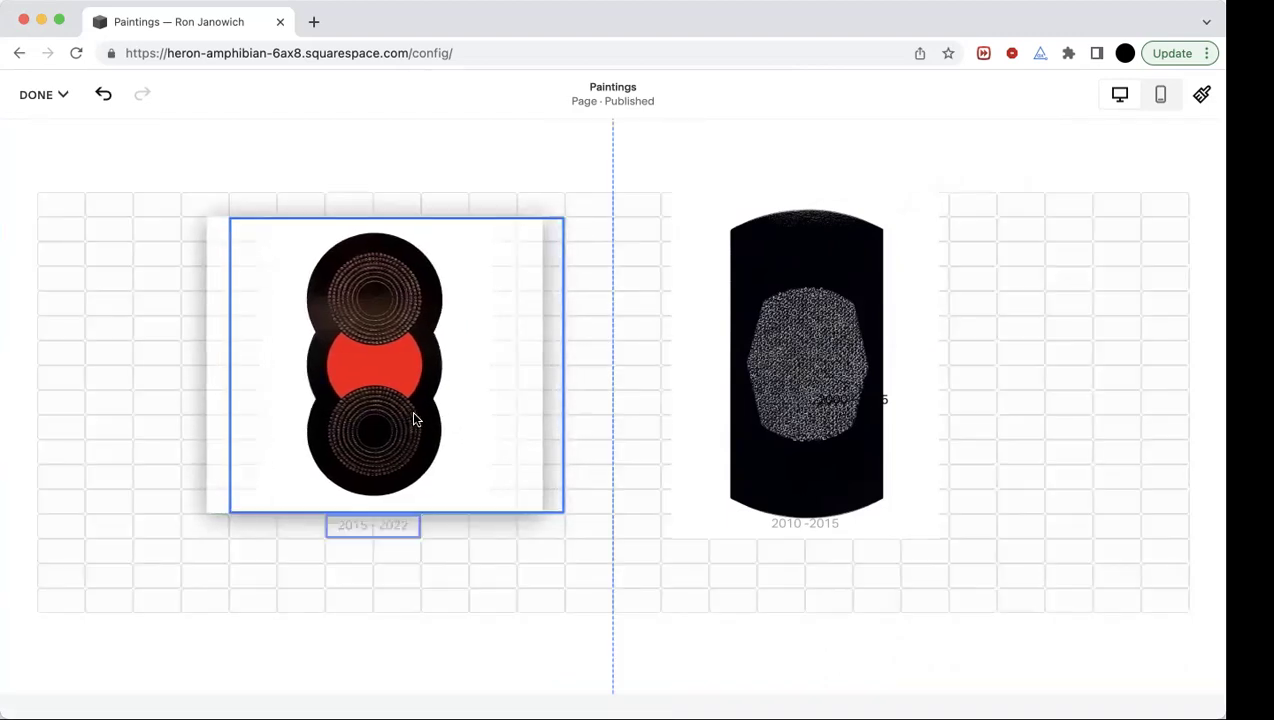
left_click_drag(415, 420, 405, 427)
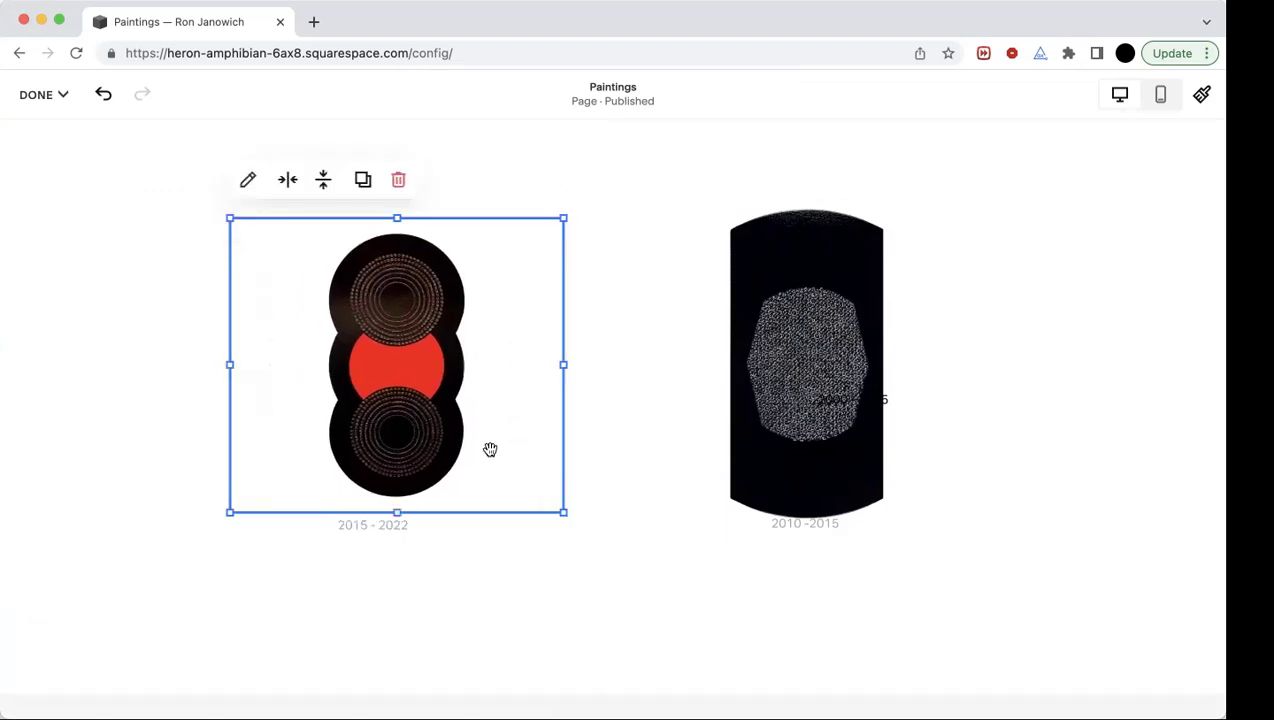
left_click_drag(489, 445, 490, 449)
Step: Narrow the first painting's image block and centre it above the 2015 - 2022 caption
left_click_drag(561, 364, 424, 372)
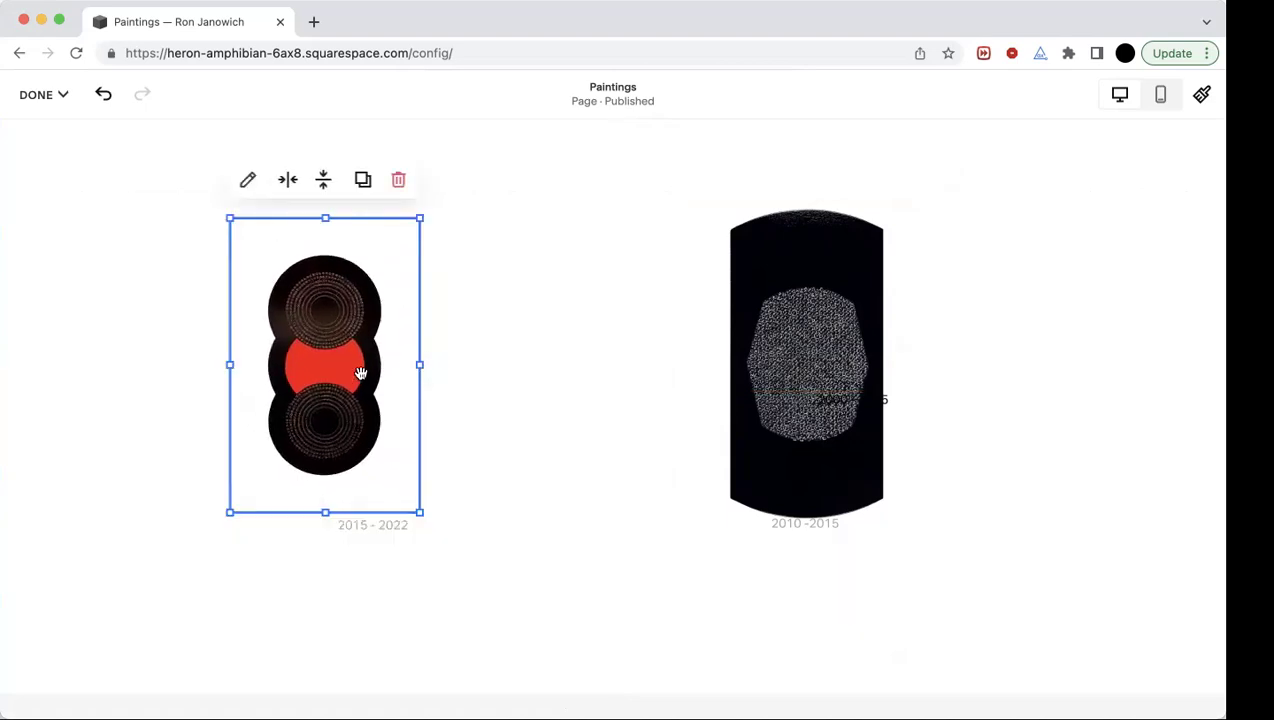
left_click_drag(378, 387, 412, 370)
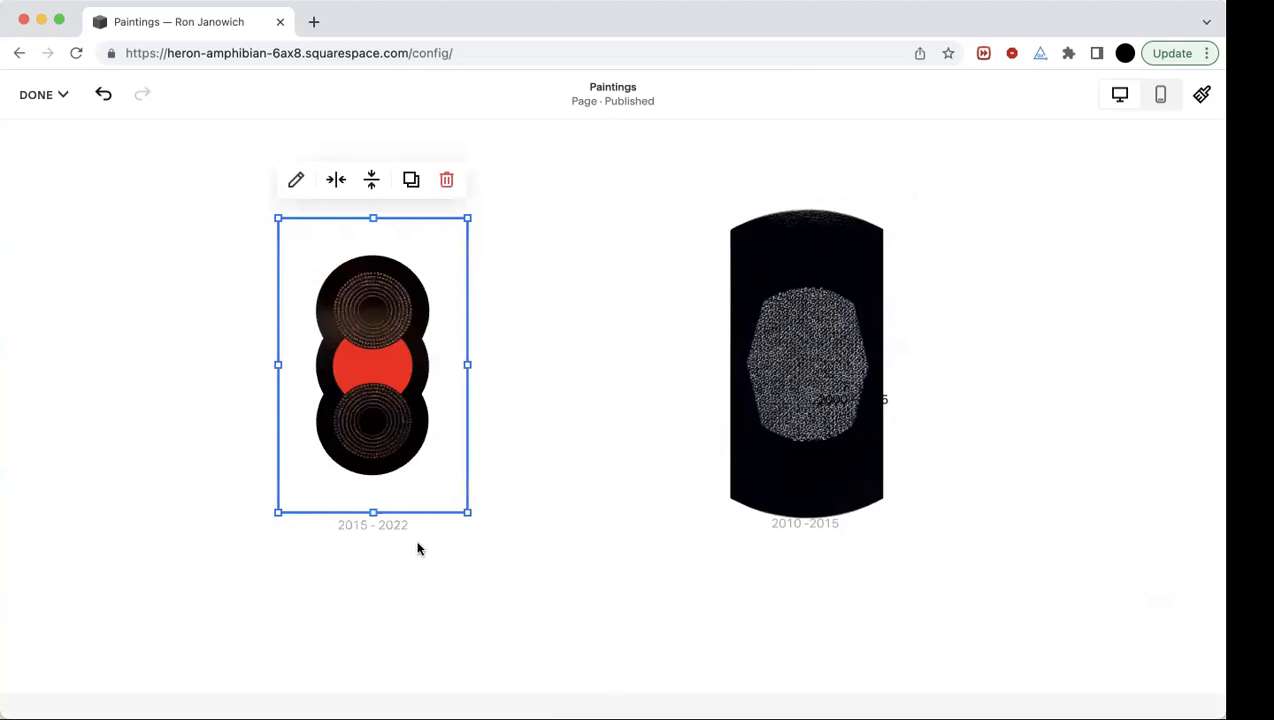
left_click(408, 561)
left_click(410, 500)
left_click(443, 536)
left_click(459, 500)
left_click(552, 508)
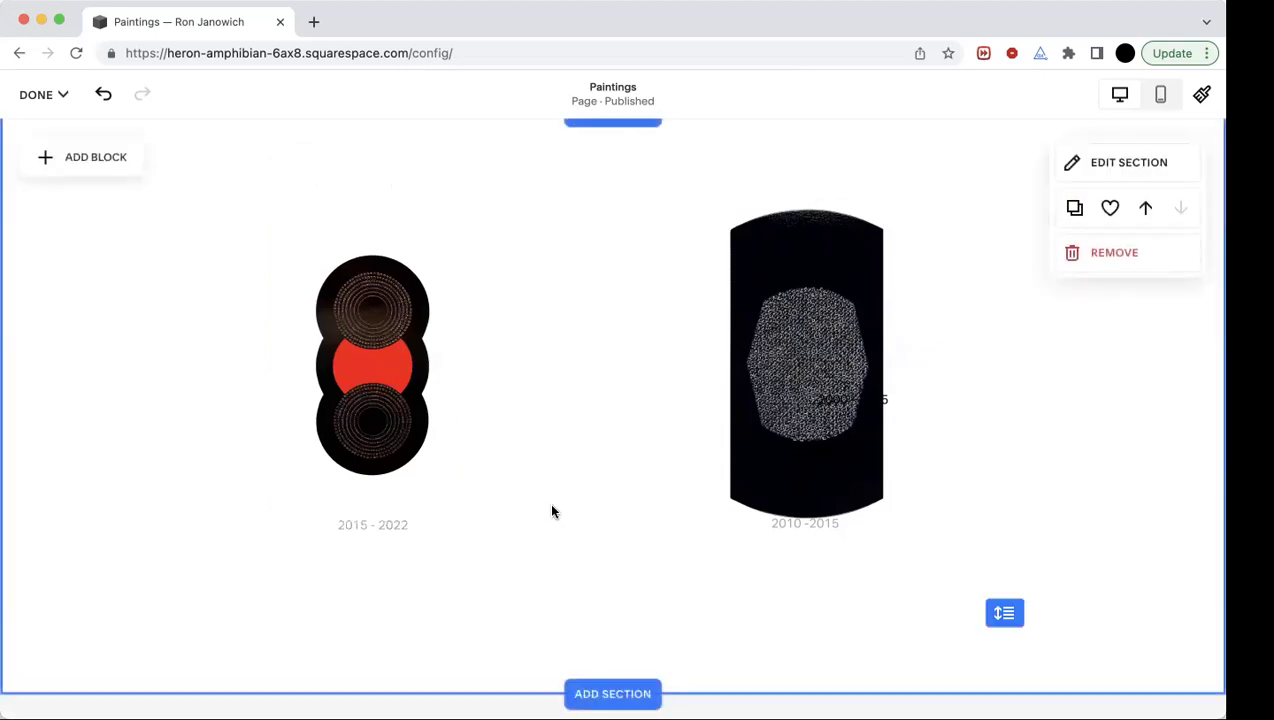
Step: Stretch the first image block downward and reposition it, leaving a gap above the 2015 - 2022 caption
left_click(390, 528)
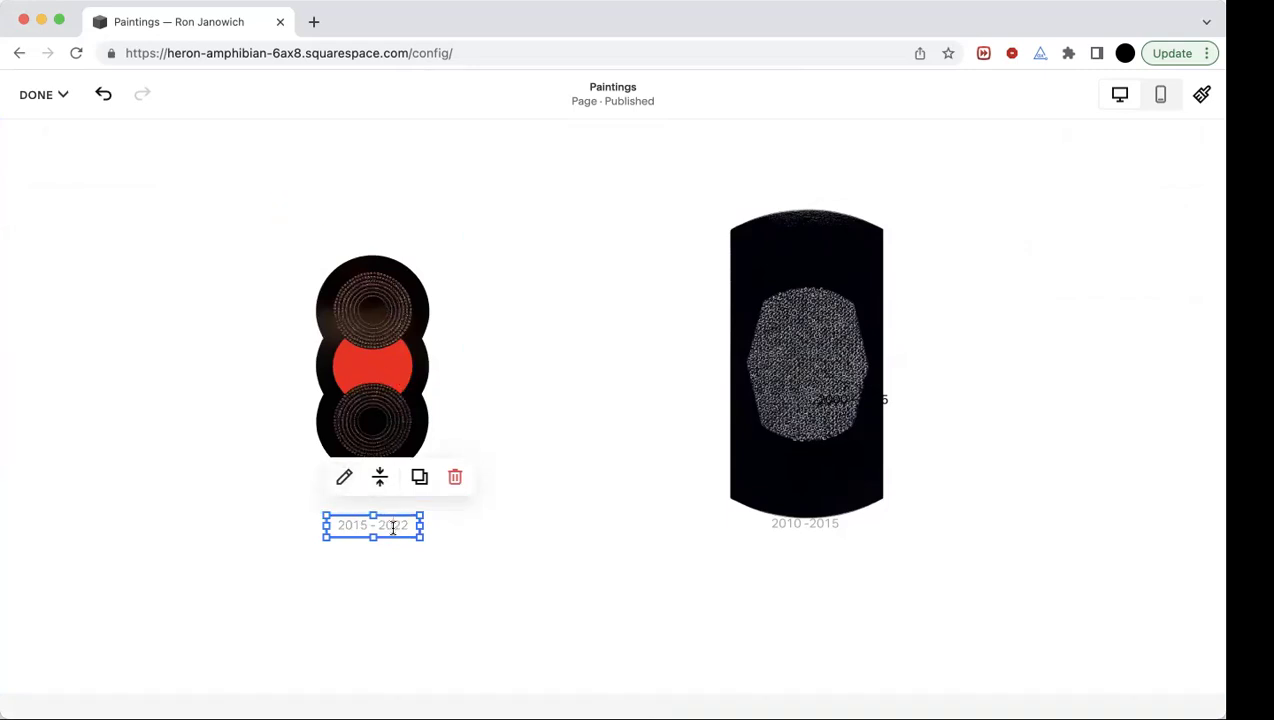
left_click(390, 545)
double_click(381, 526)
scroll(381, 526, "down", 1)
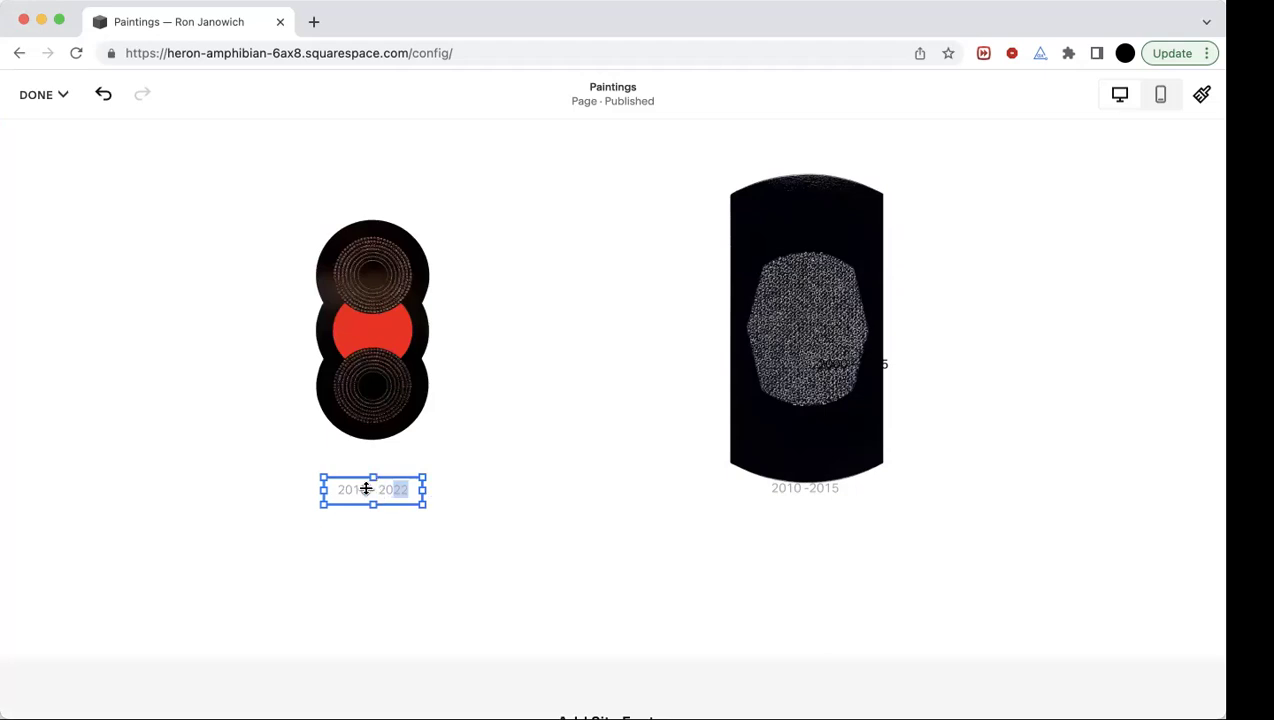
left_click(430, 447)
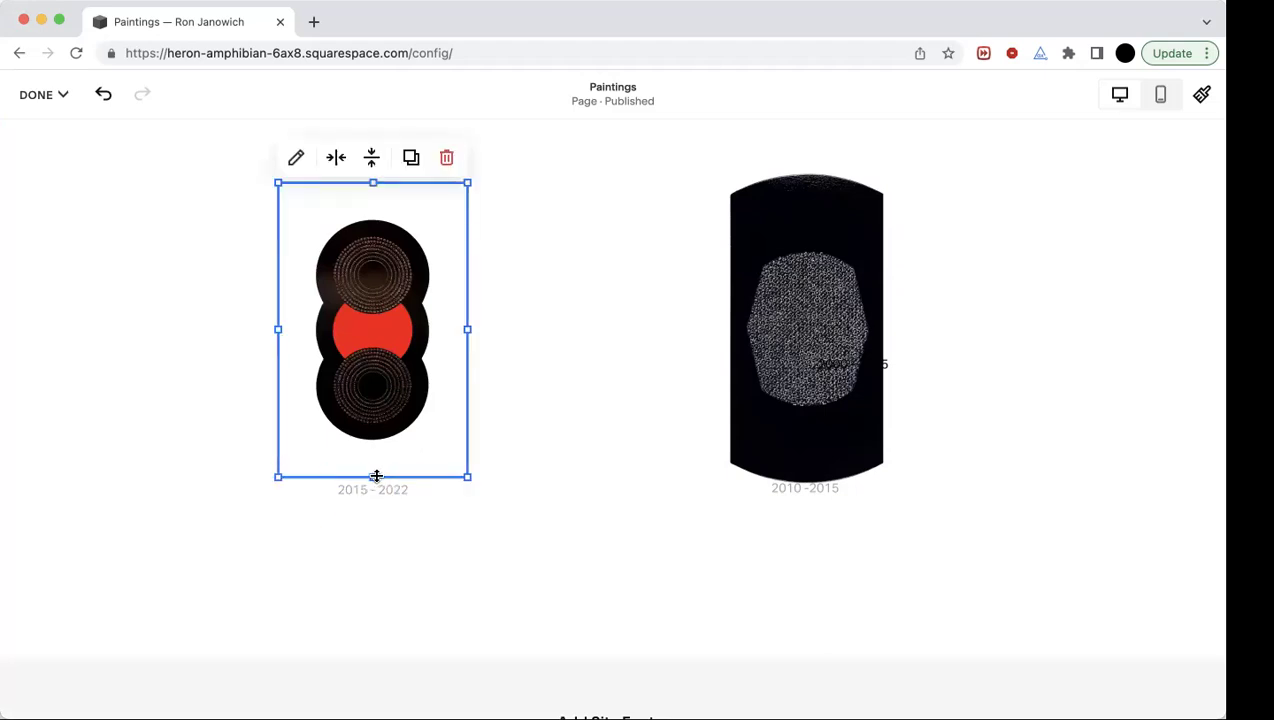
left_click_drag(376, 476, 373, 491)
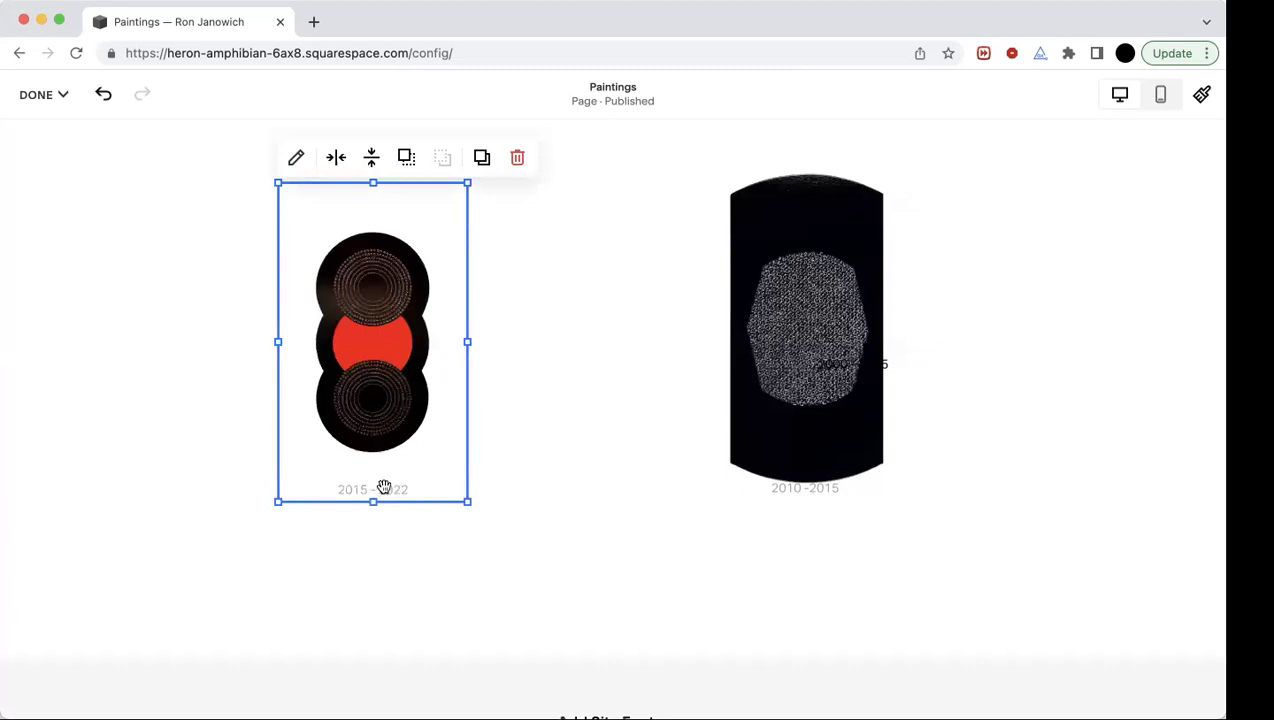
left_click_drag(378, 489, 373, 518)
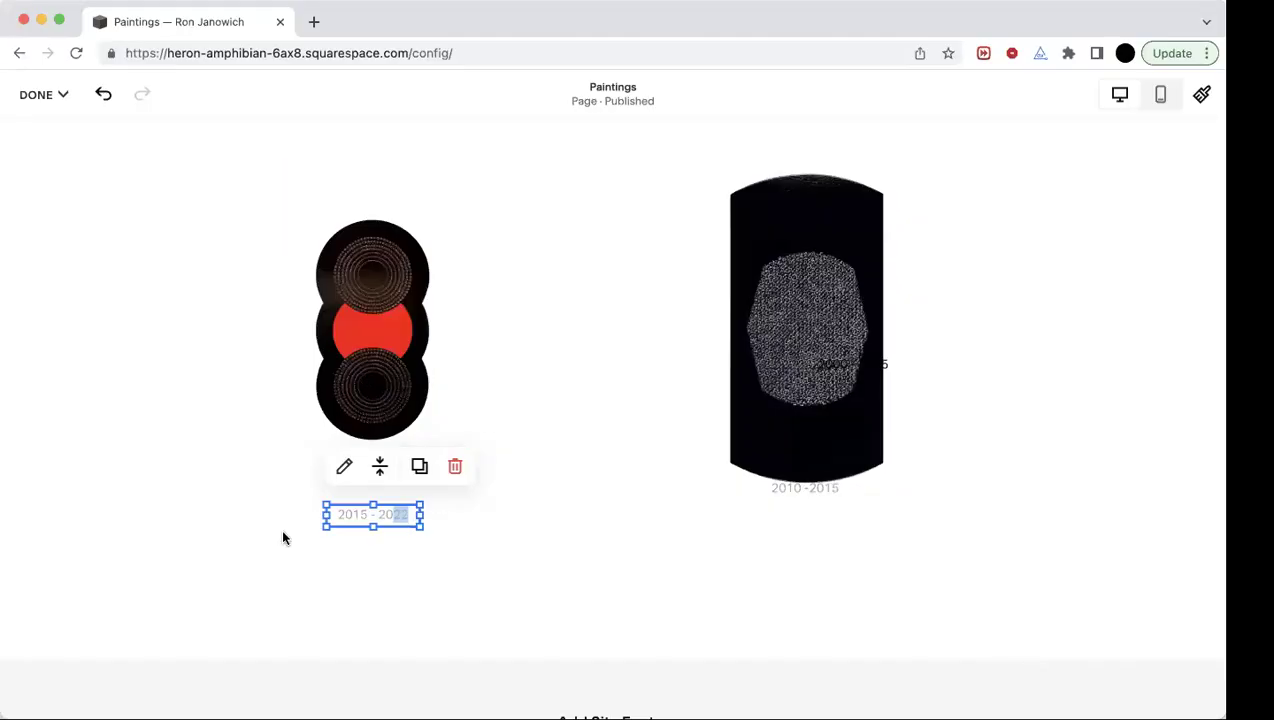
Step: Lengthen the left image block from the bottom and move the 2015 - 2022 caption lower
left_click(281, 528)
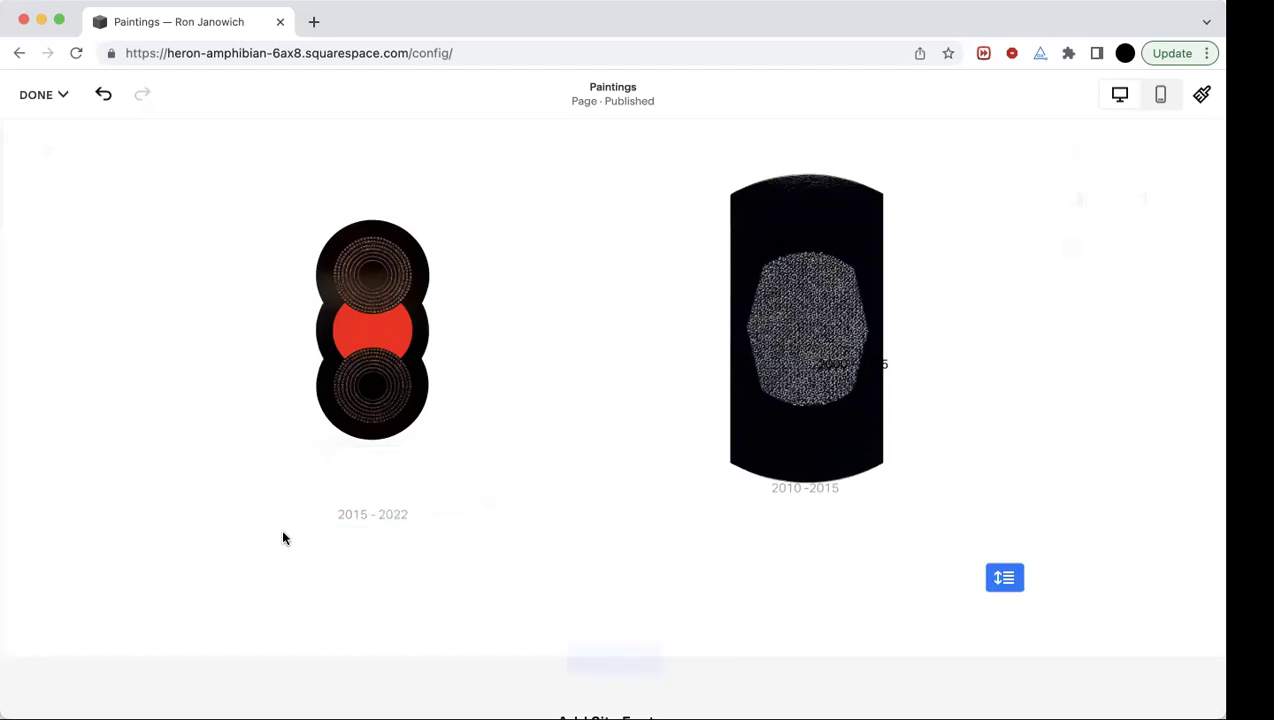
left_click(389, 424)
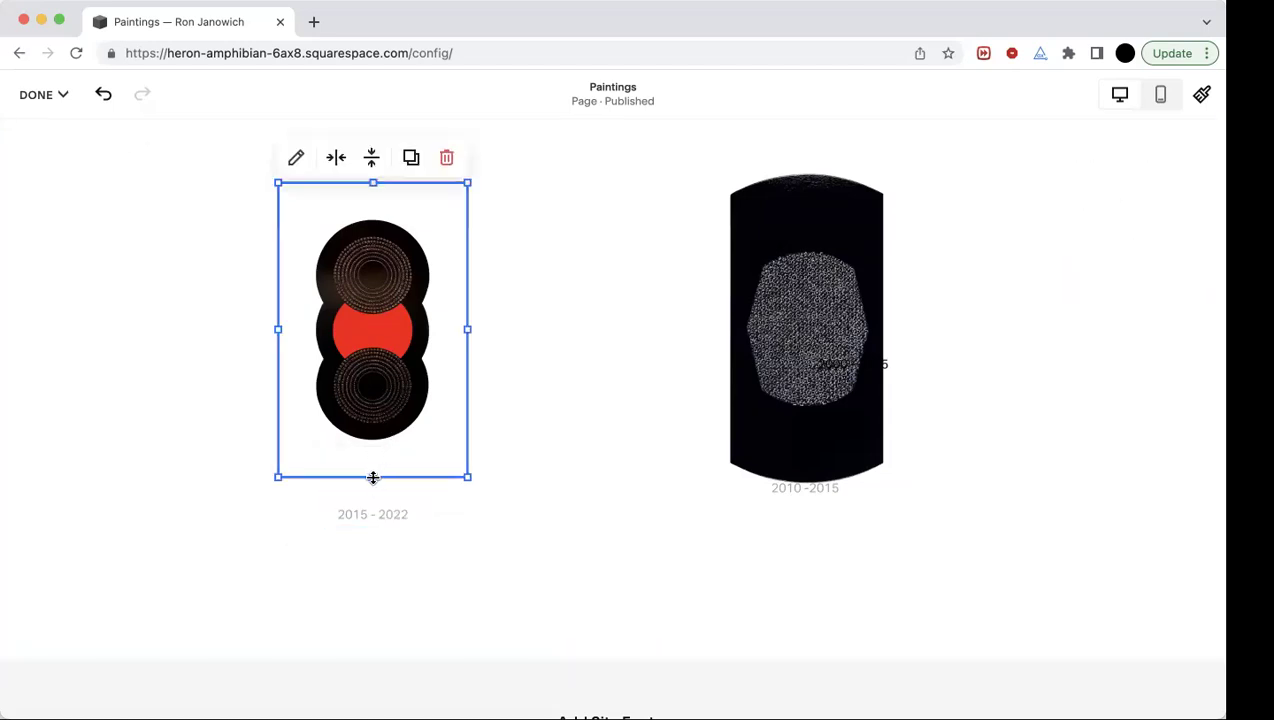
left_click_drag(373, 476, 373, 497)
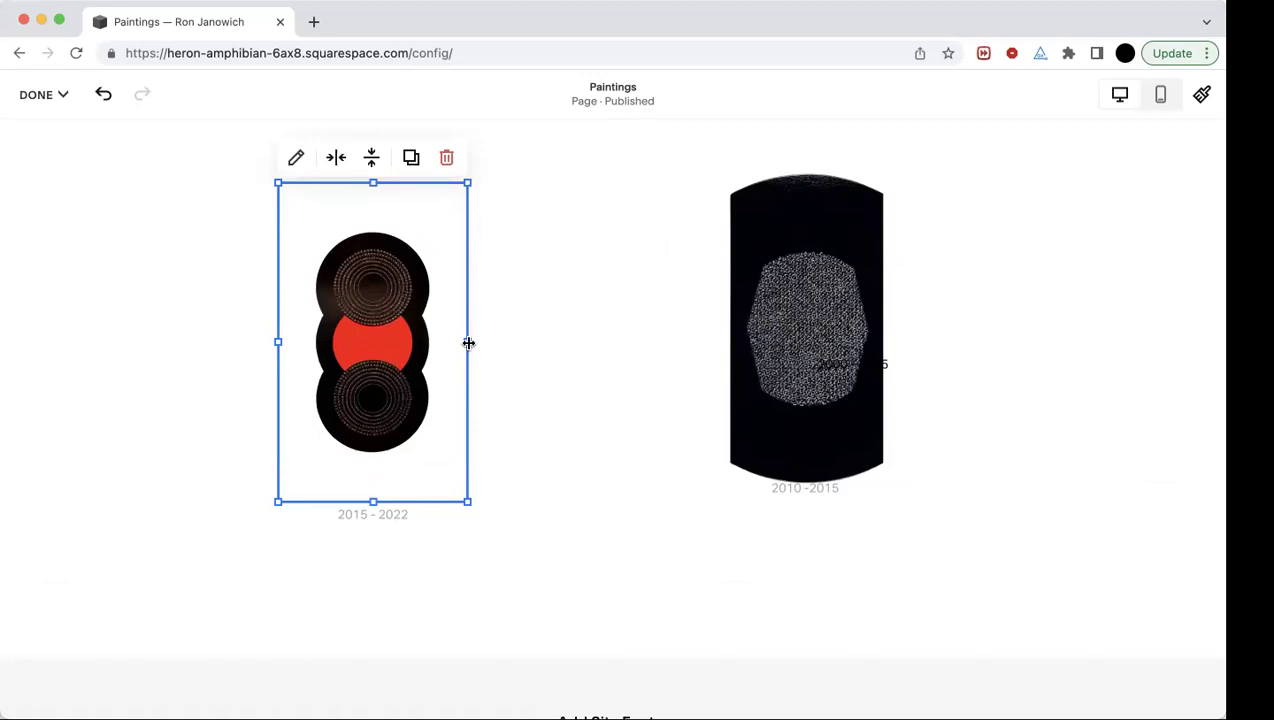
left_click_drag(468, 343, 446, 347)
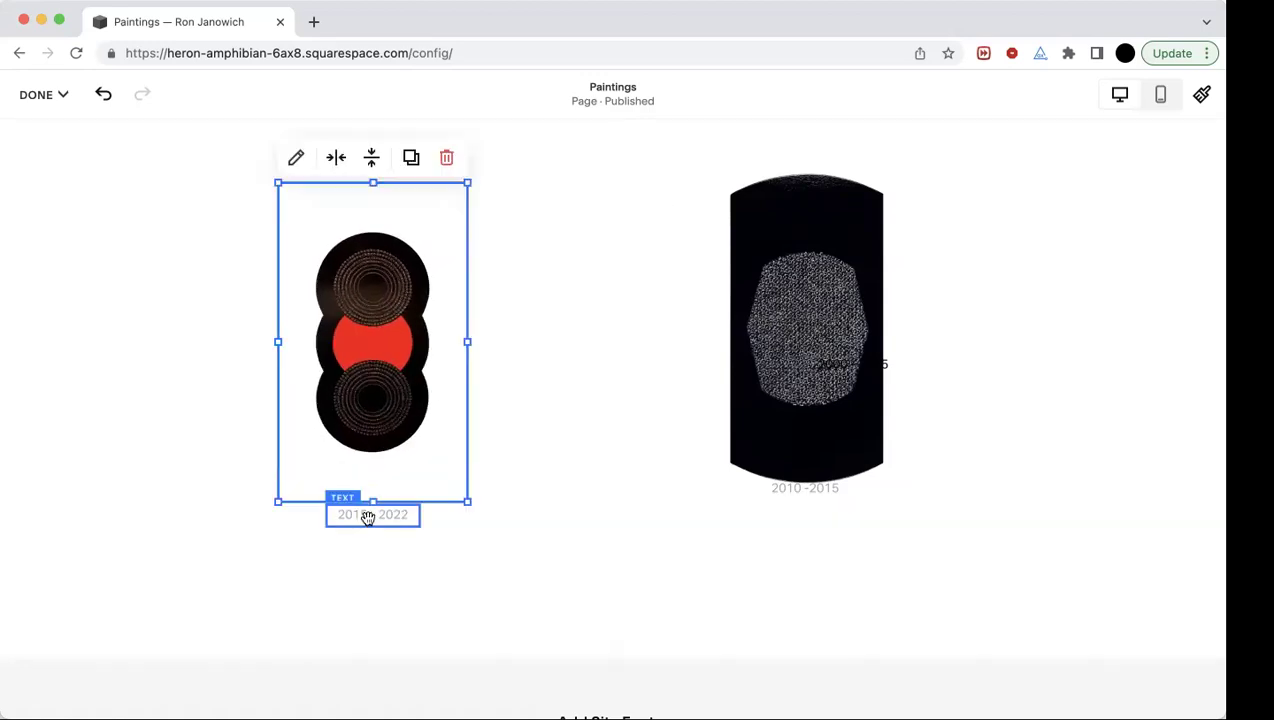
left_click_drag(368, 517, 366, 565)
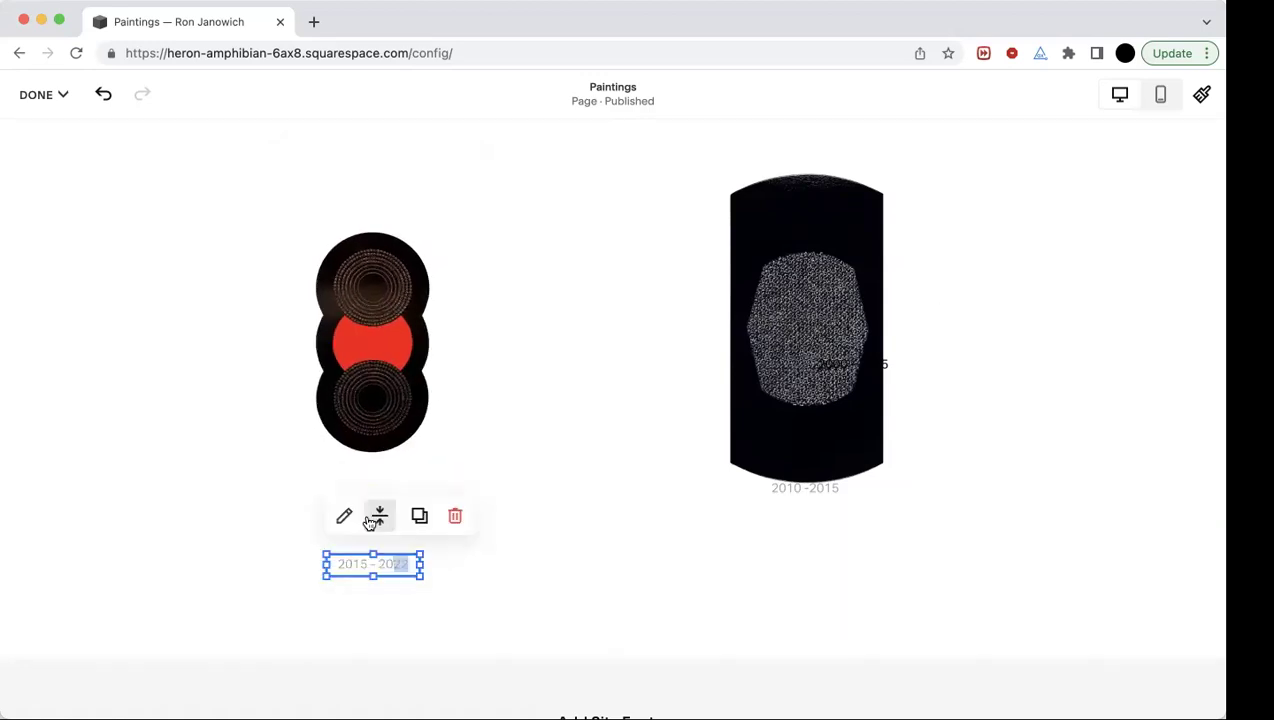
Step: Fine-tune the left image block's height and widen it so the painting shows larger
left_click(368, 463)
left_click_drag(369, 499, 373, 527)
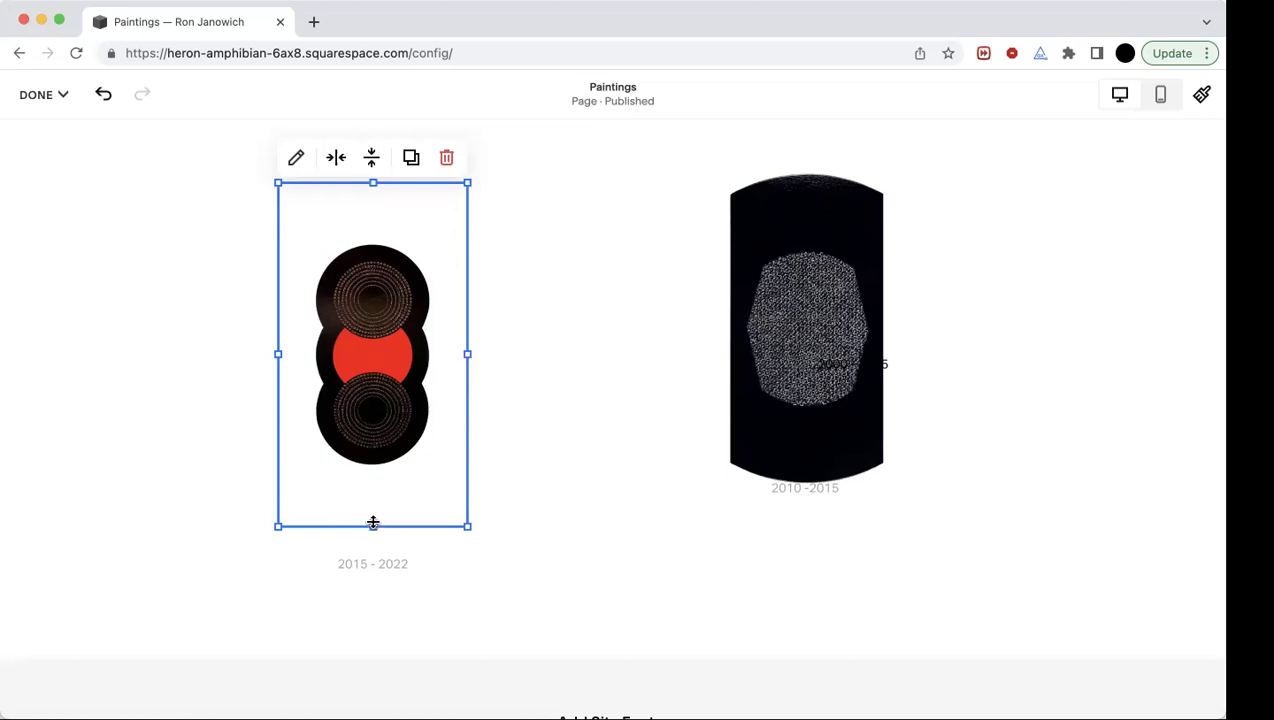
mouse_move(373, 524)
left_mouse_down()
mouse_move(369, 463)
mouse_move(368, 528)
left_mouse_up()
left_click_drag(468, 354, 518, 360)
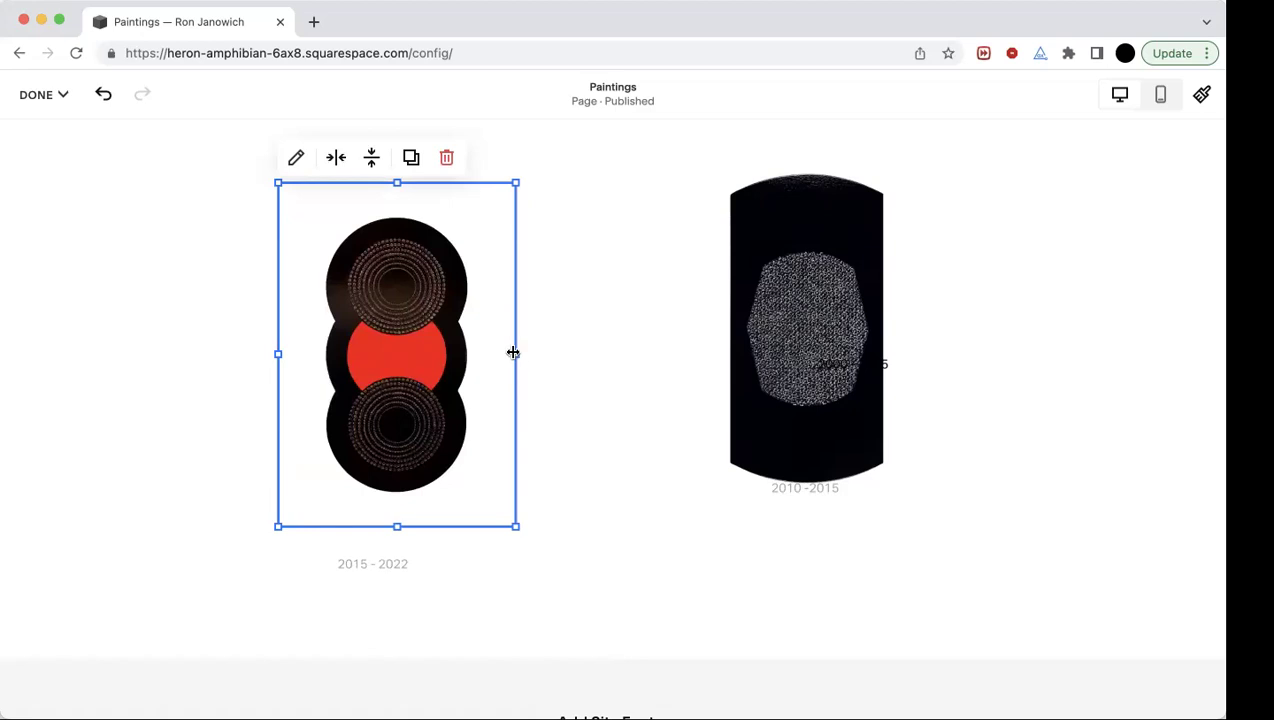
left_click_drag(516, 356, 529, 356)
Step: Move the left painting's block leftward and raise the 2015 - 2022 caption right beneath it
left_click_drag(429, 388, 418, 392)
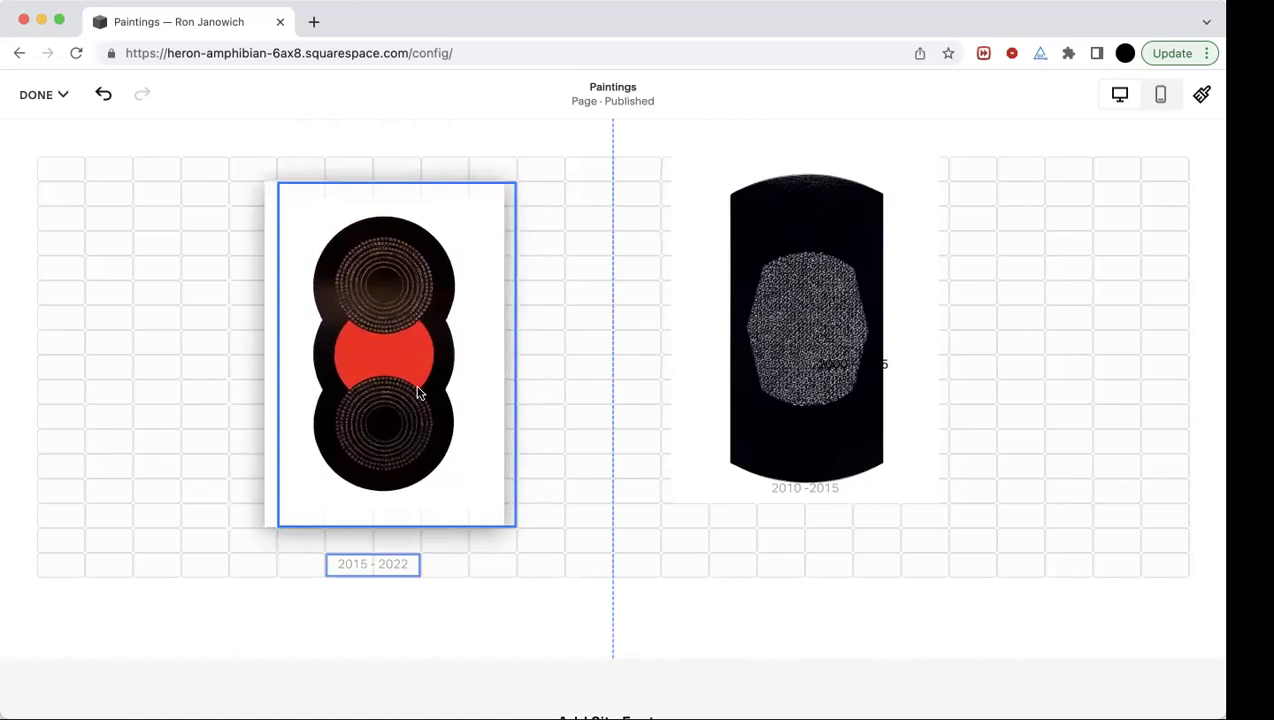
left_click_drag(418, 392, 404, 386)
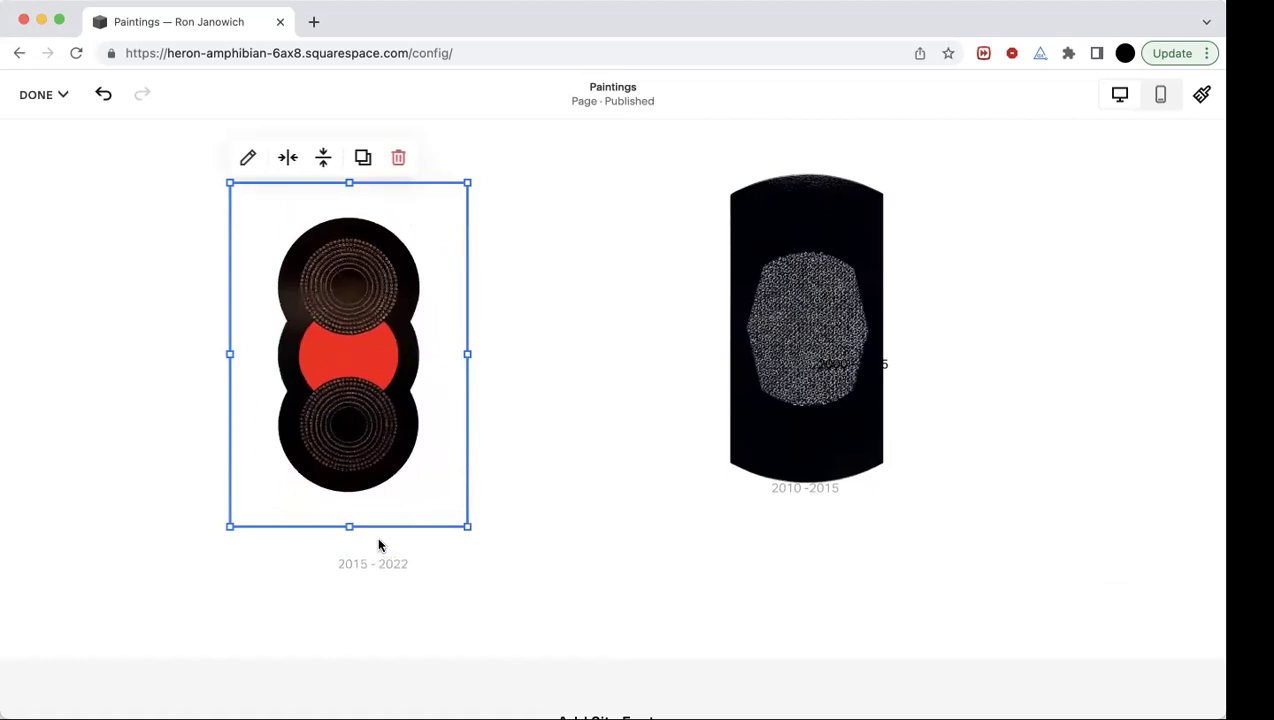
left_click_drag(389, 567, 366, 542)
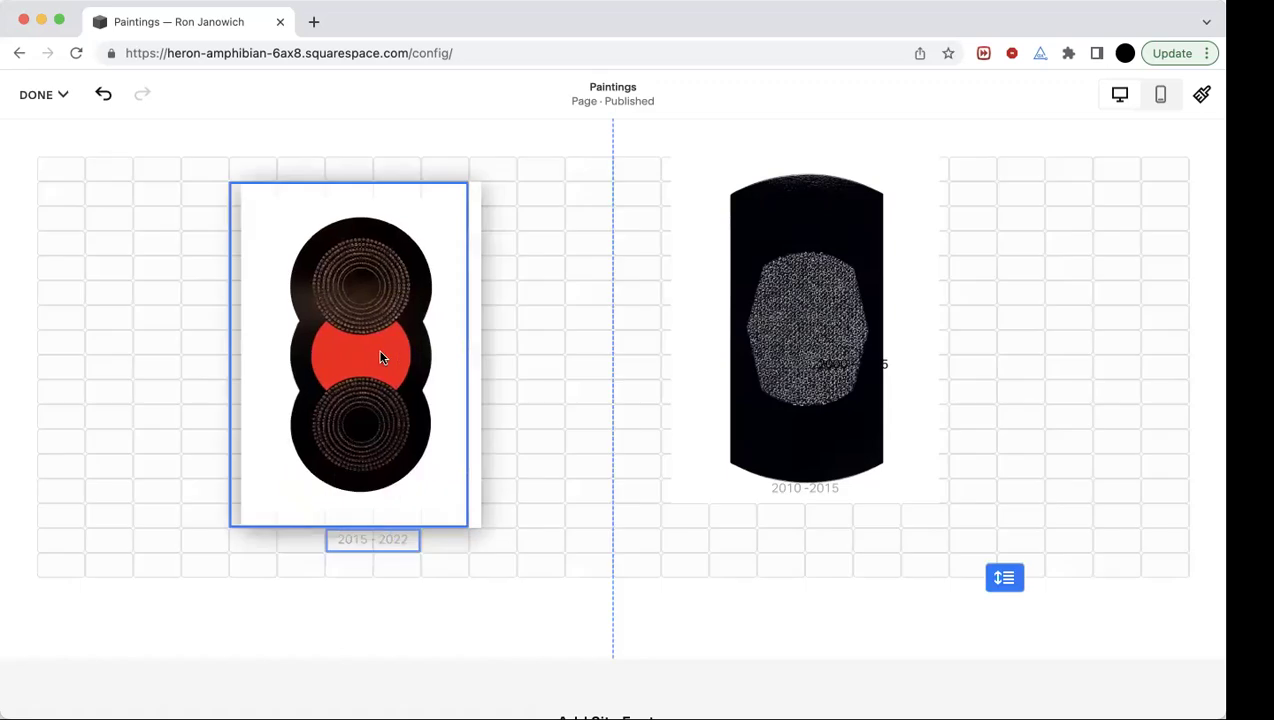
left_click_drag(366, 352, 379, 348)
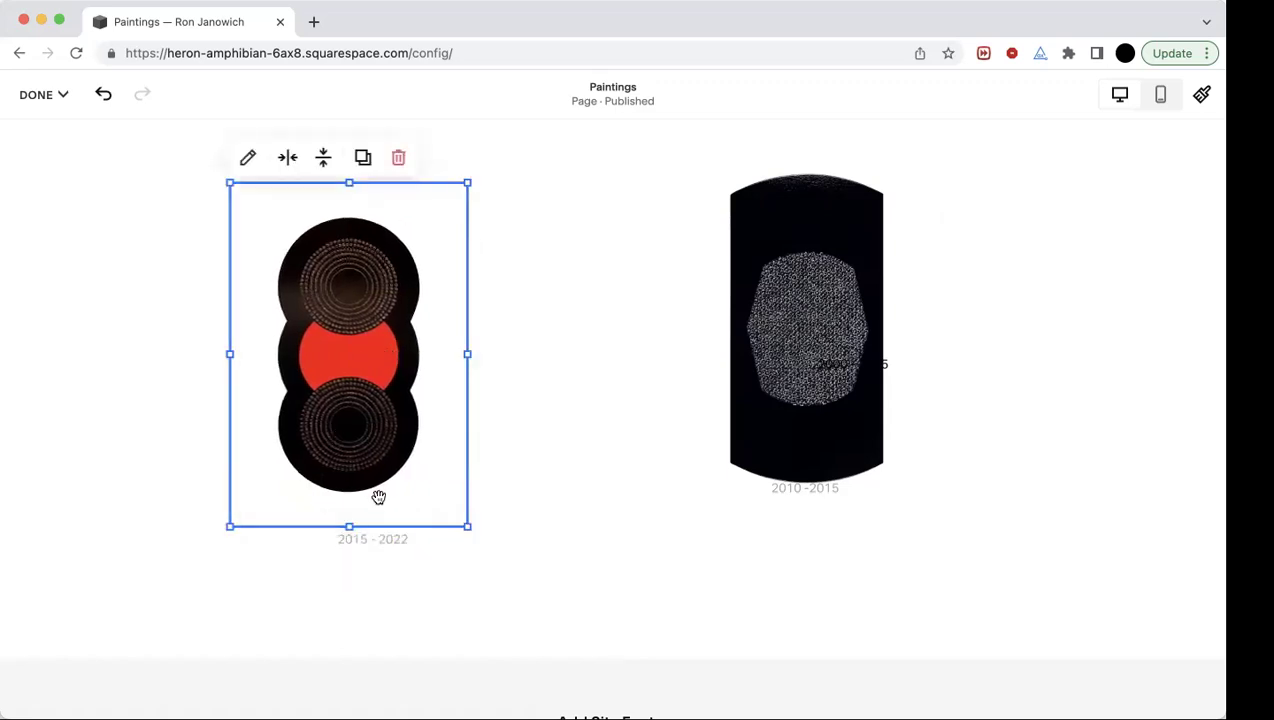
Step: Select the 2010-2015 caption block and drag it down below the right painting
left_click(824, 367)
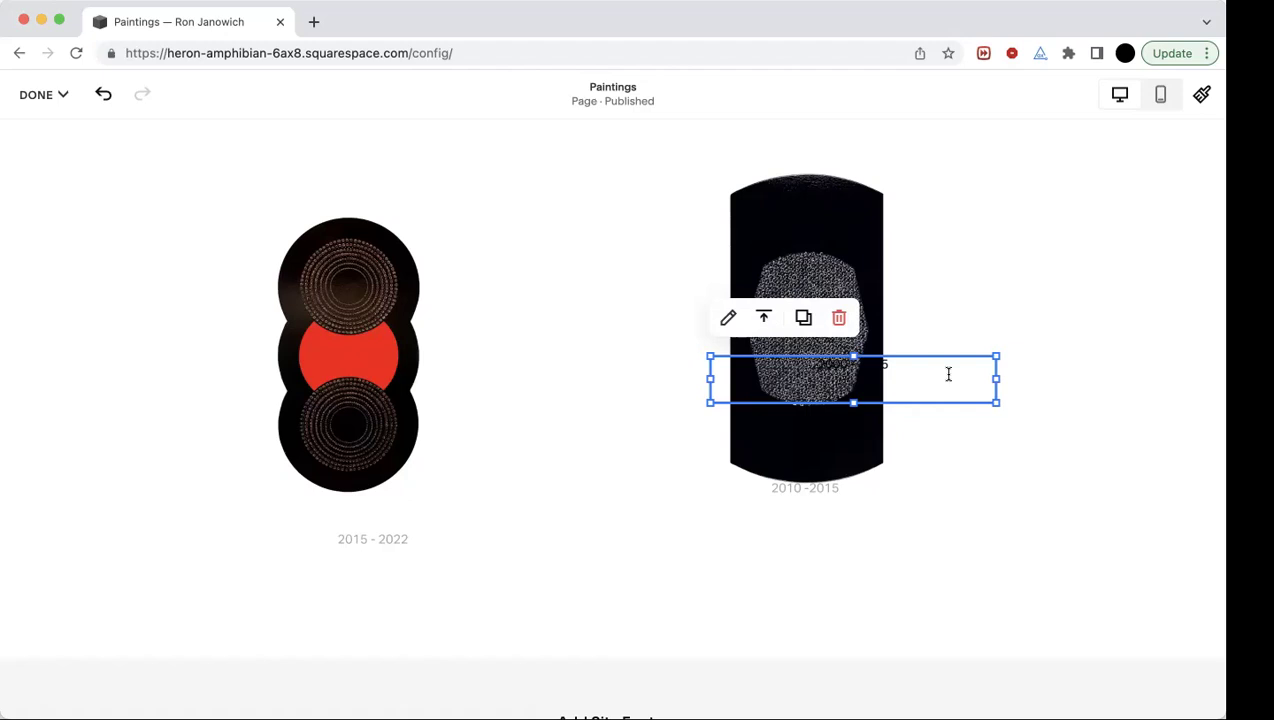
left_click(1025, 363)
left_click(810, 490)
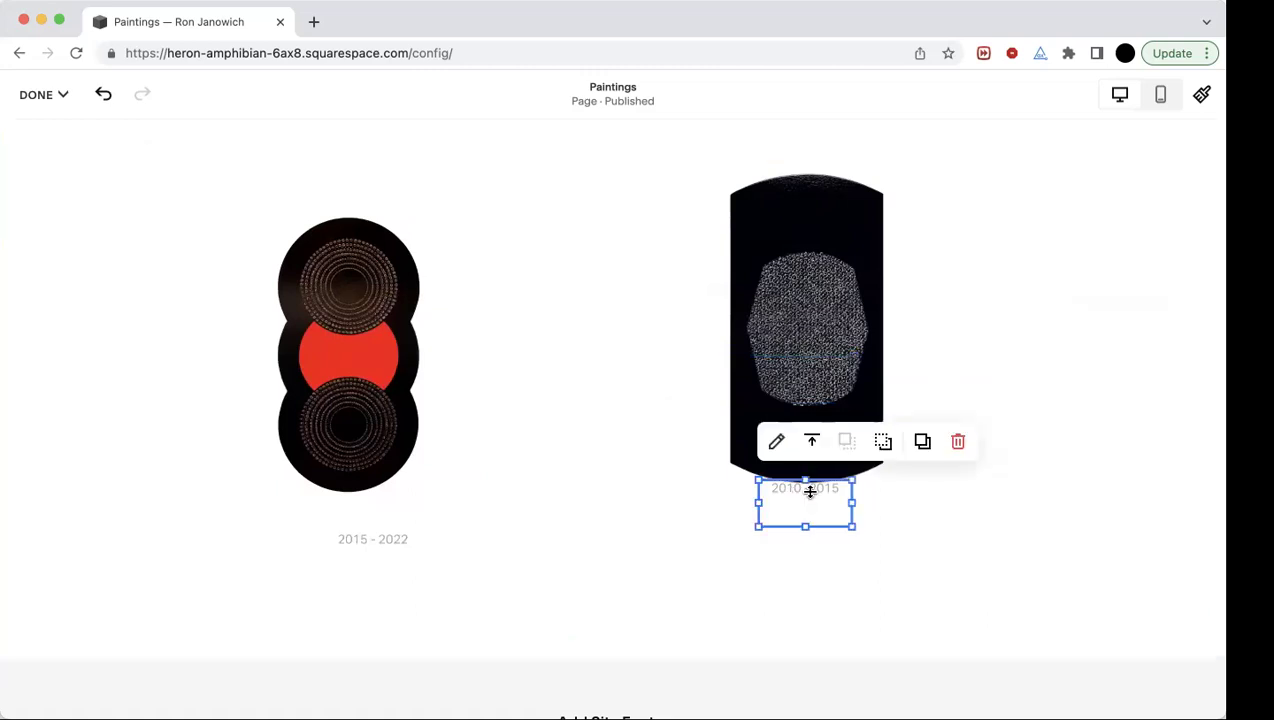
left_click_drag(808, 504, 809, 518)
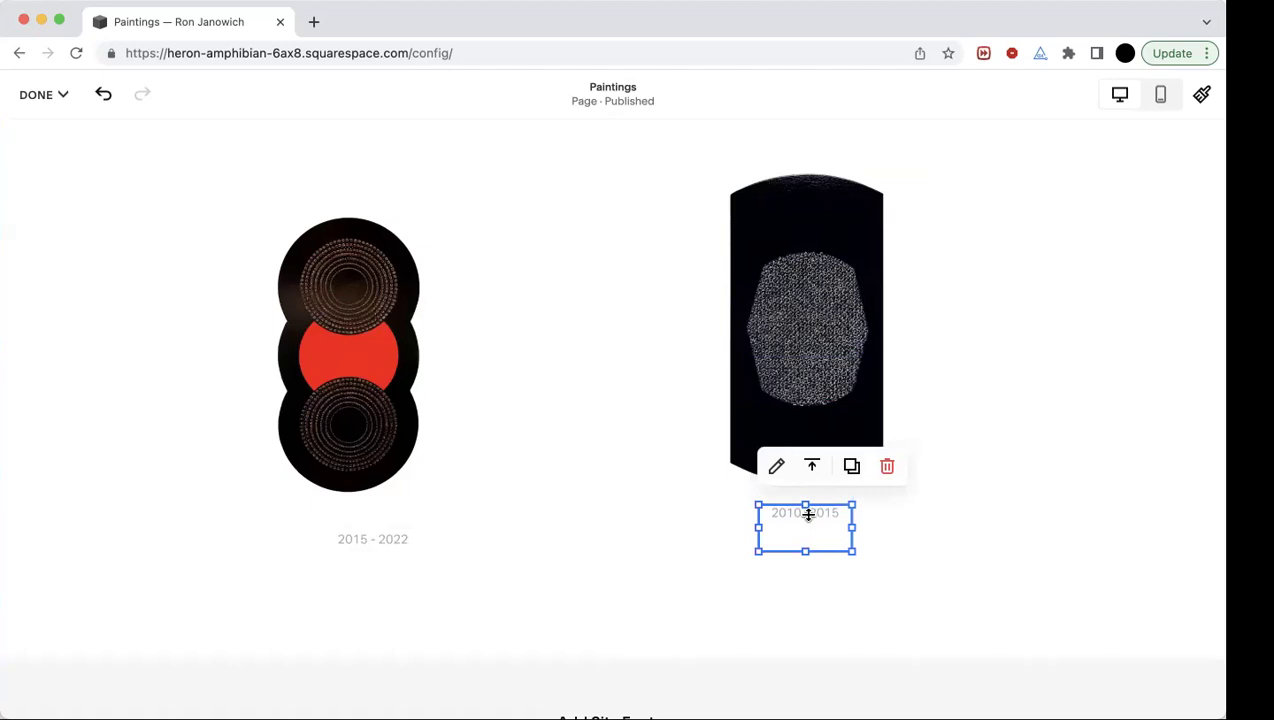
Step: Enter text editing on the 2010-2015 caption and select all of its text
left_click(680, 535)
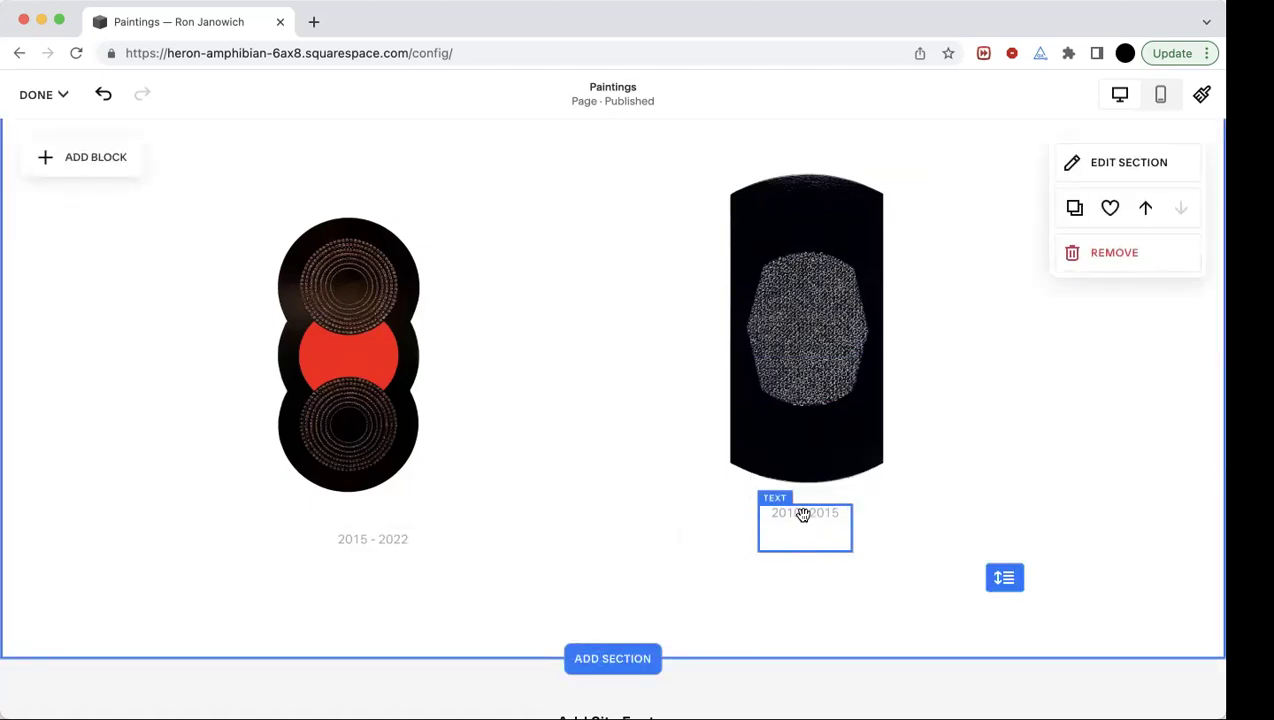
left_click(803, 514)
left_click(803, 518)
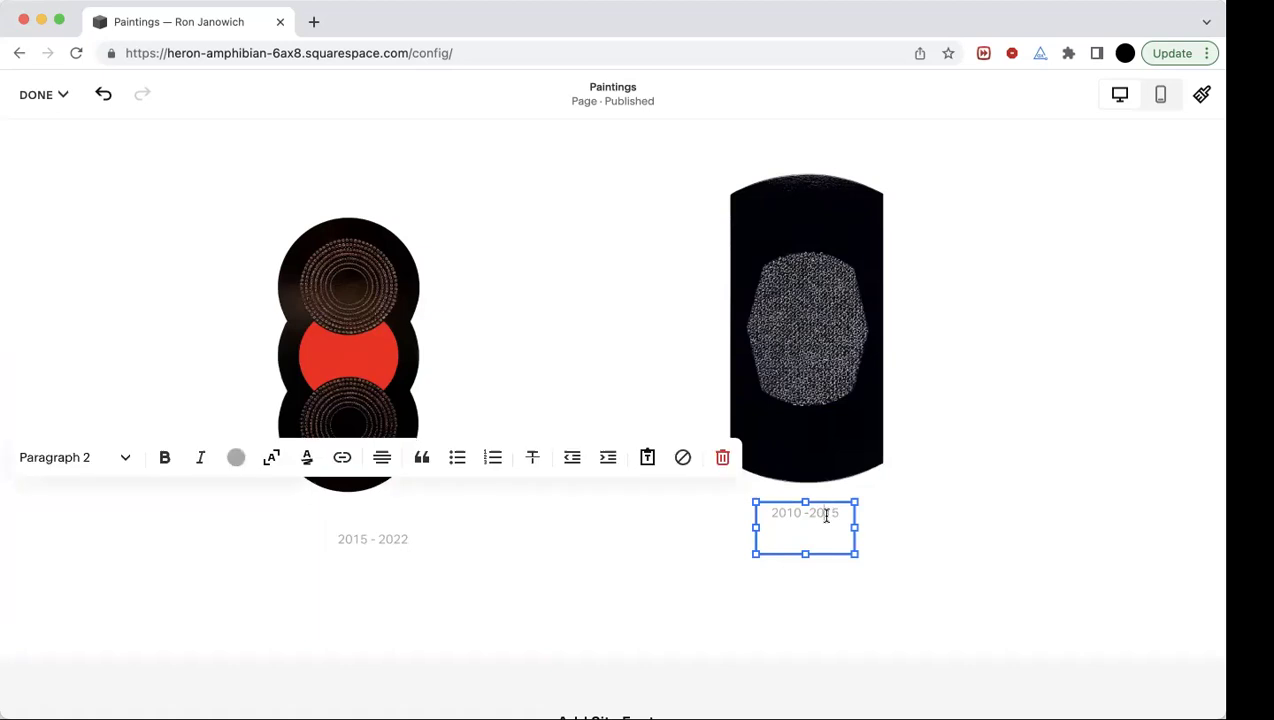
triple_click(826, 516)
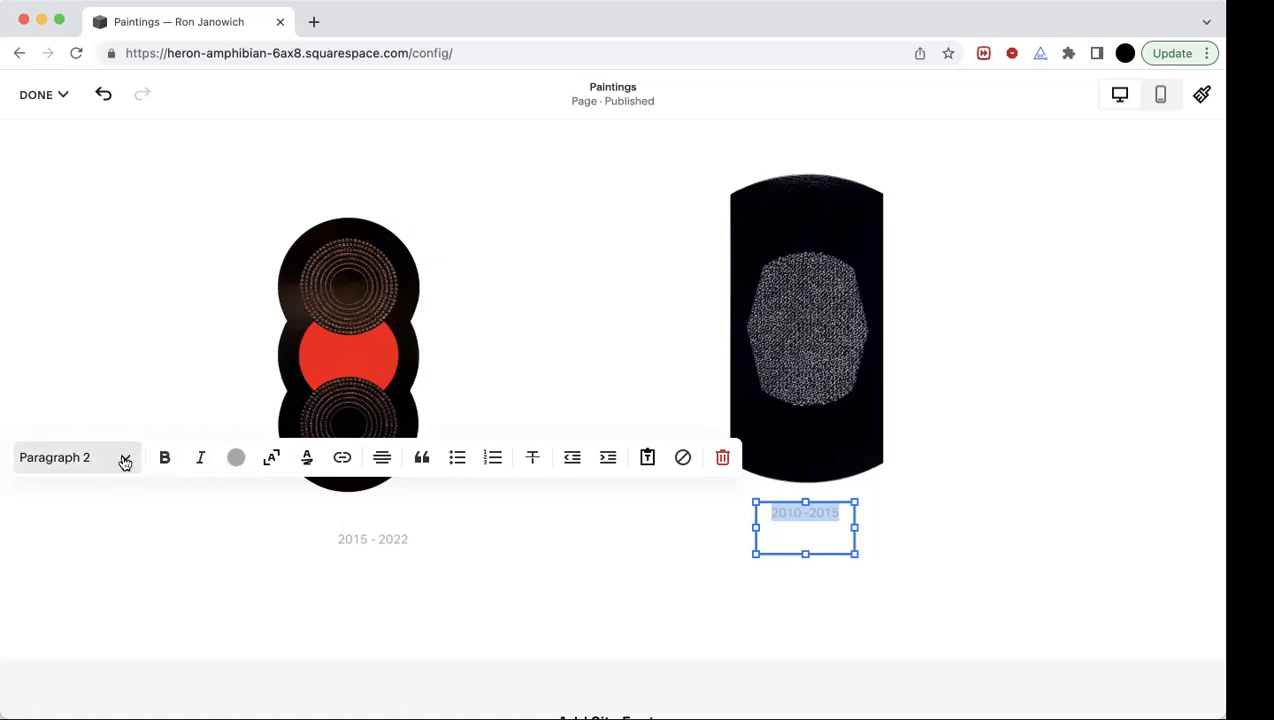
Step: Try the Paragraph 1, Paragraph 3 and Heading 1 styles on the 2010-2015 caption
left_click(126, 460)
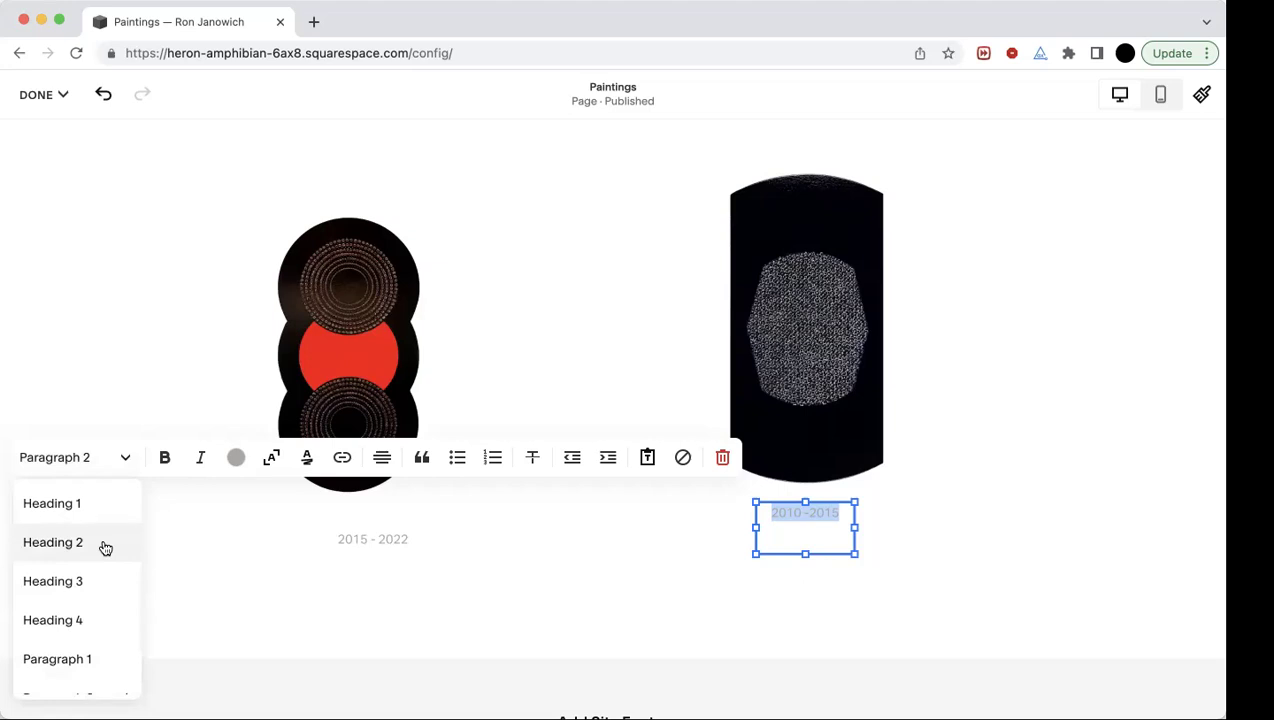
scroll(105, 548, "down", 1)
scroll(105, 548, "down", 2)
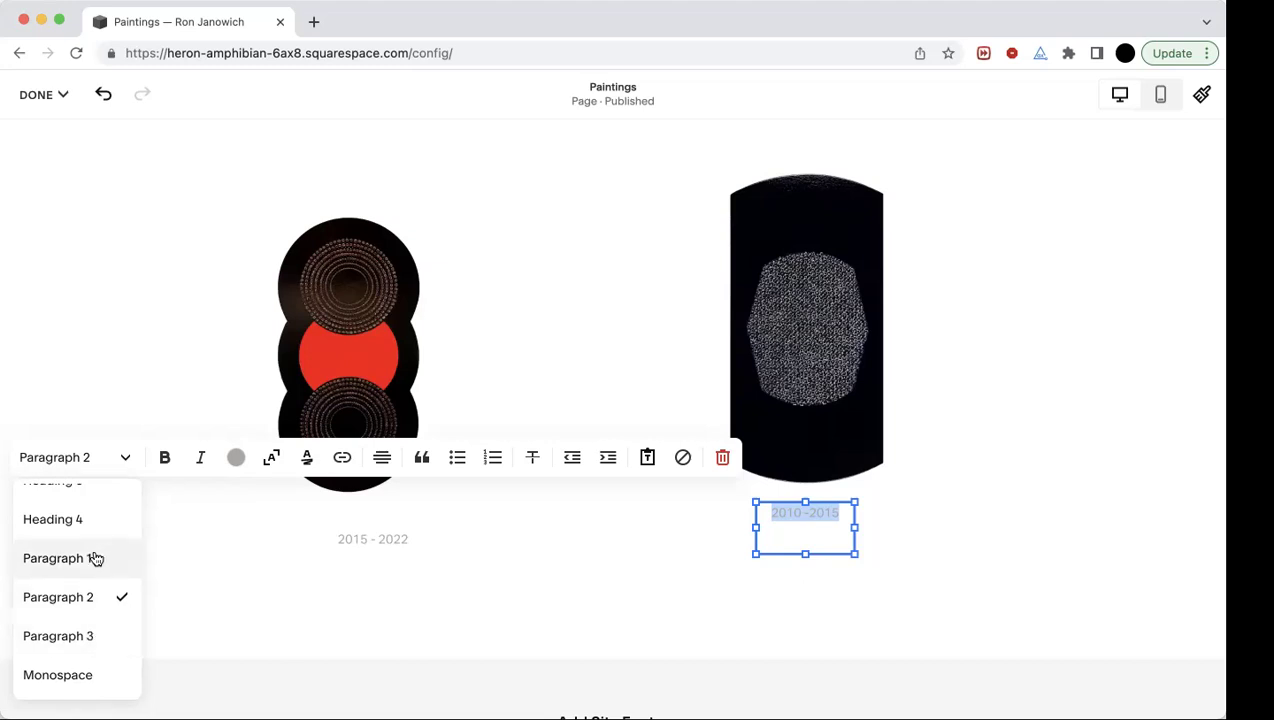
left_click(96, 555)
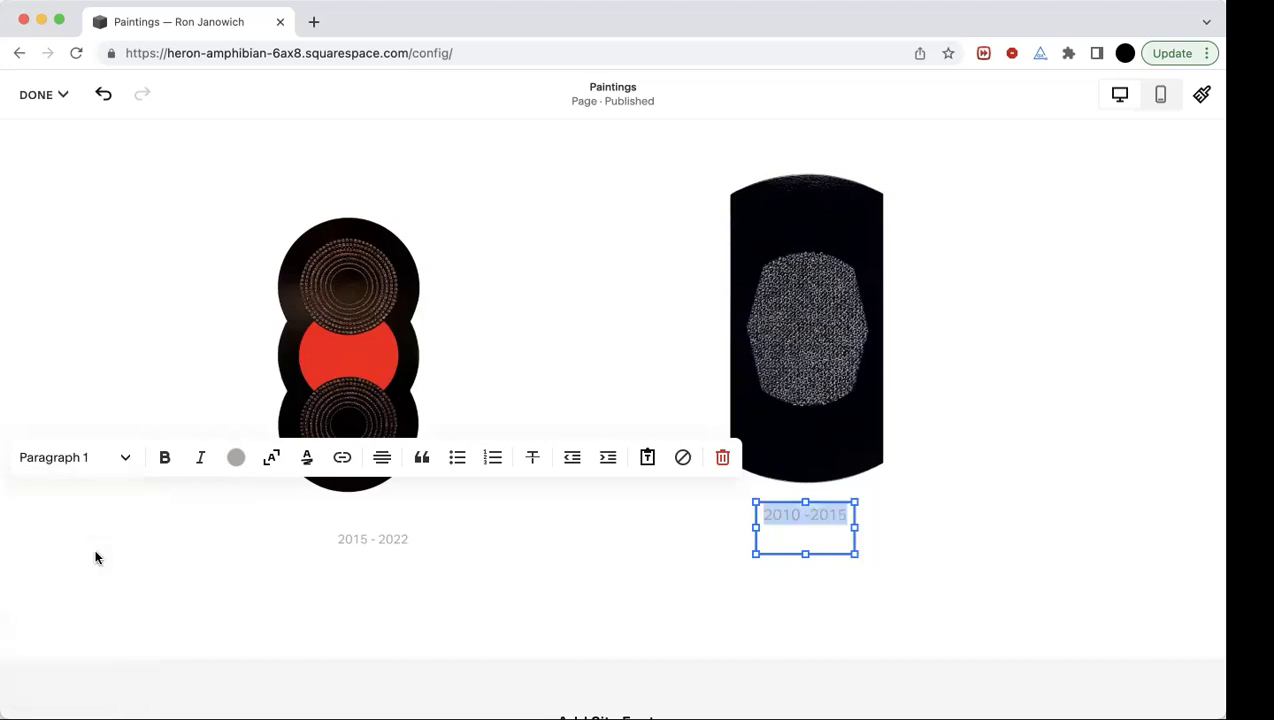
left_click(125, 457)
scroll(88, 578, "down", 2)
scroll(88, 594, "down", 1)
left_click(89, 634)
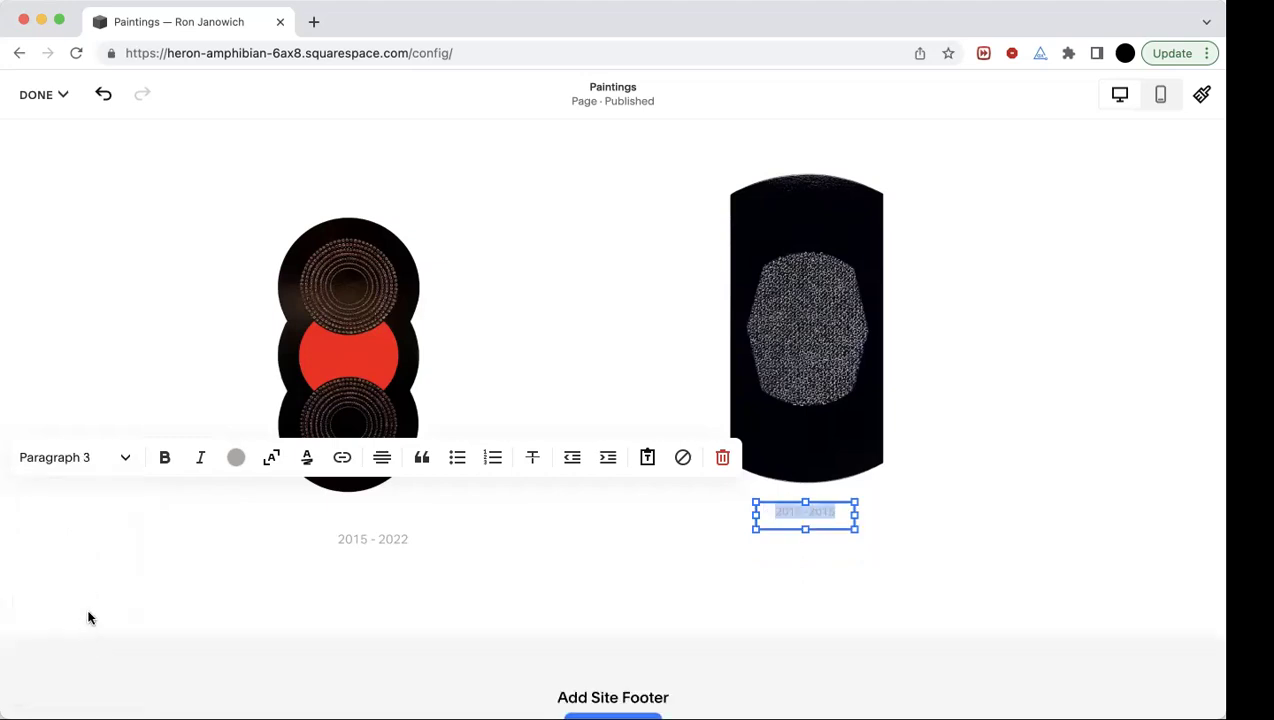
left_click(127, 460)
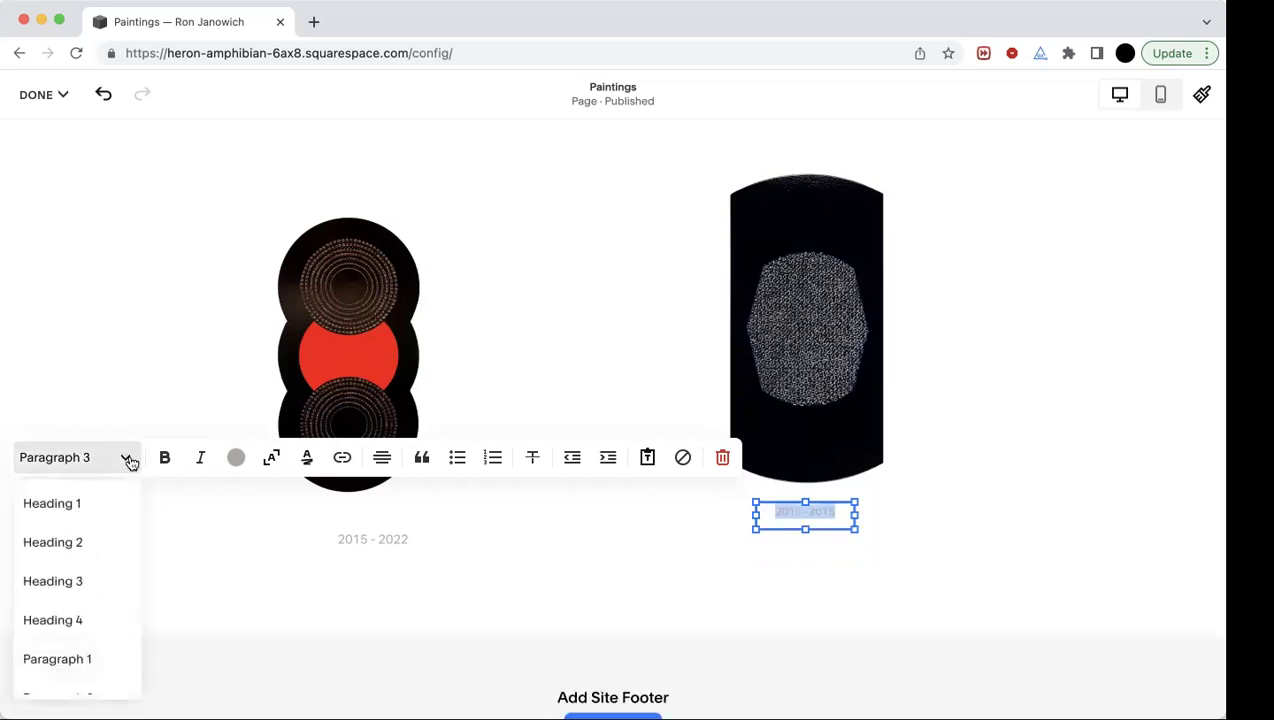
left_click(86, 503)
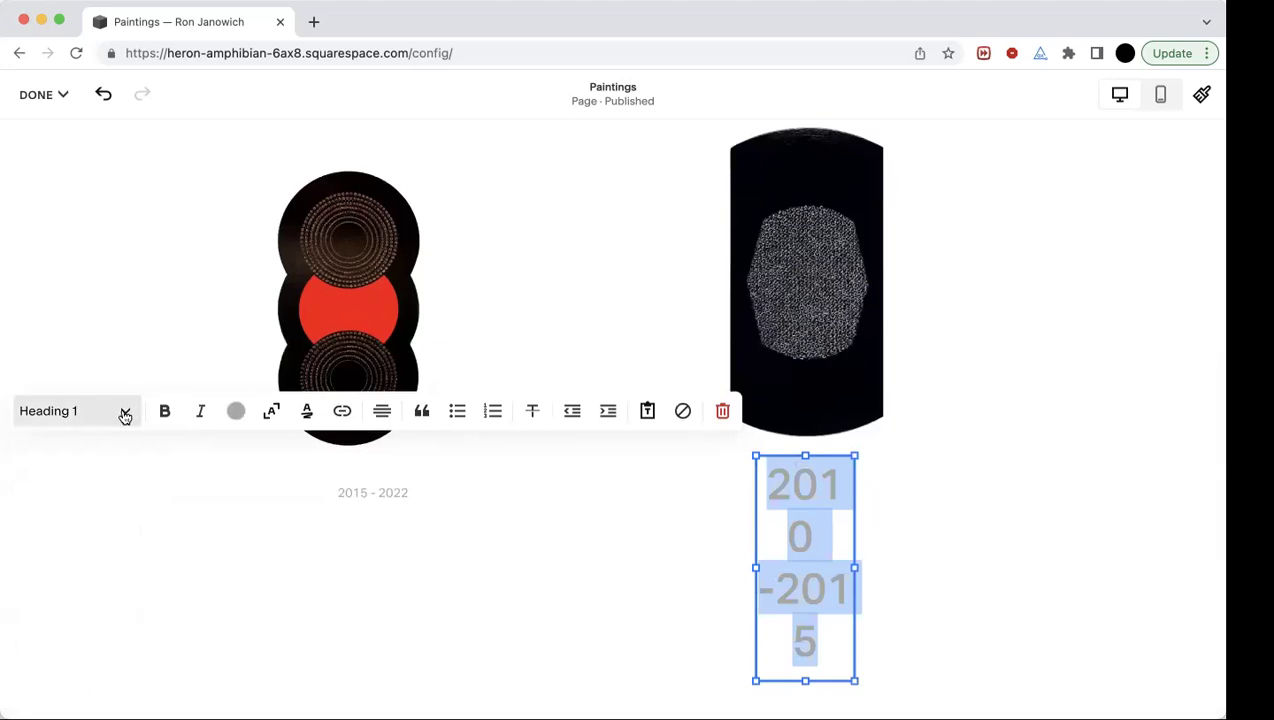
Step: Revert the caption to Paragraph 2, check its colour unchanged, and exit text editing
left_click(125, 413)
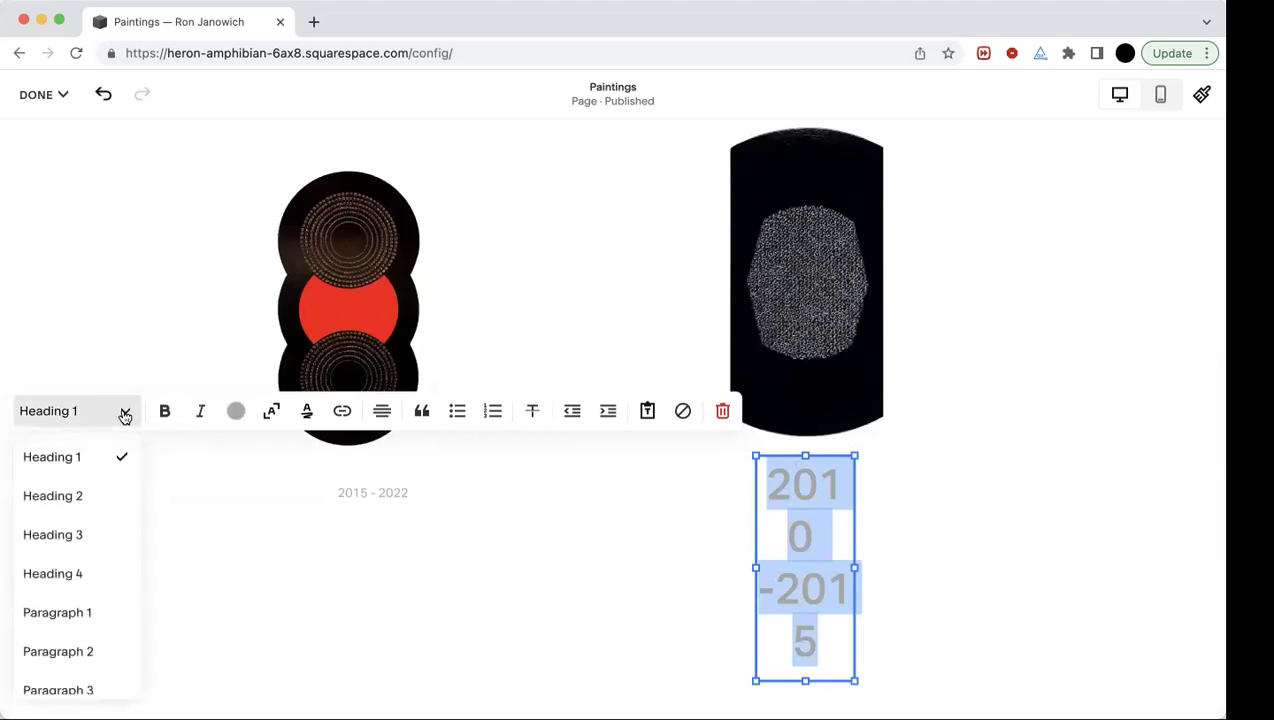
left_click(84, 655)
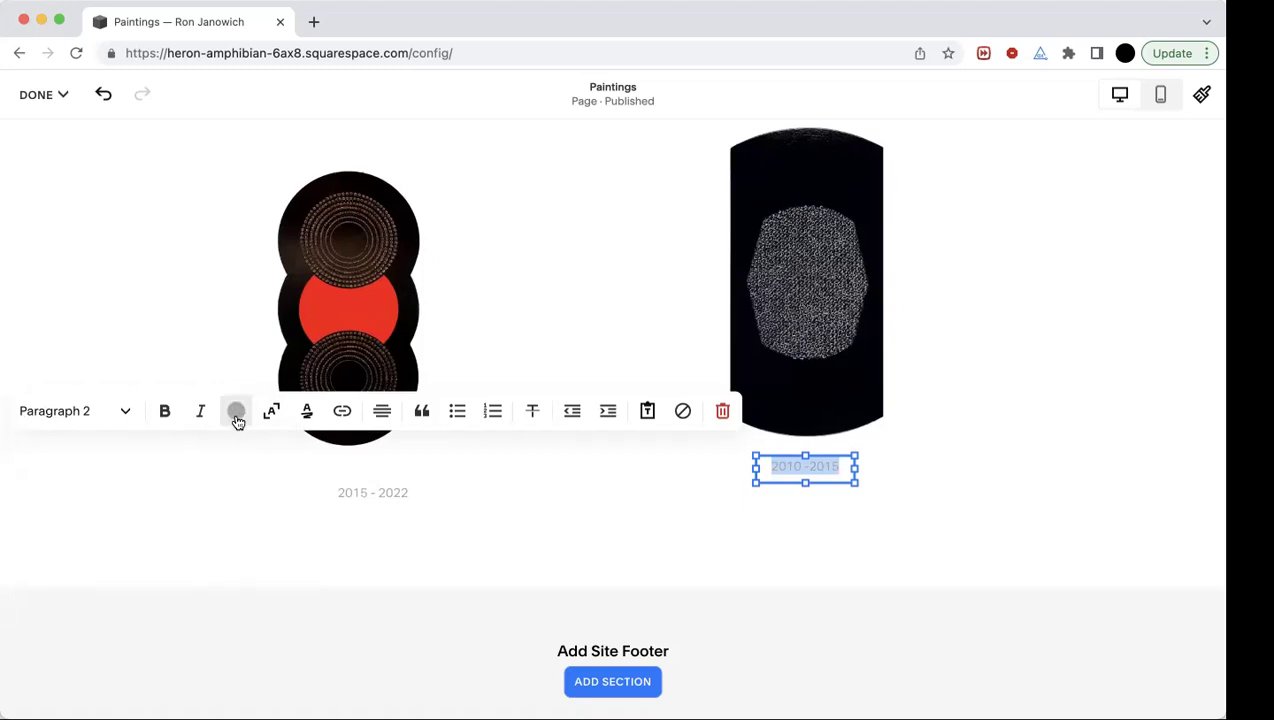
left_click(237, 421)
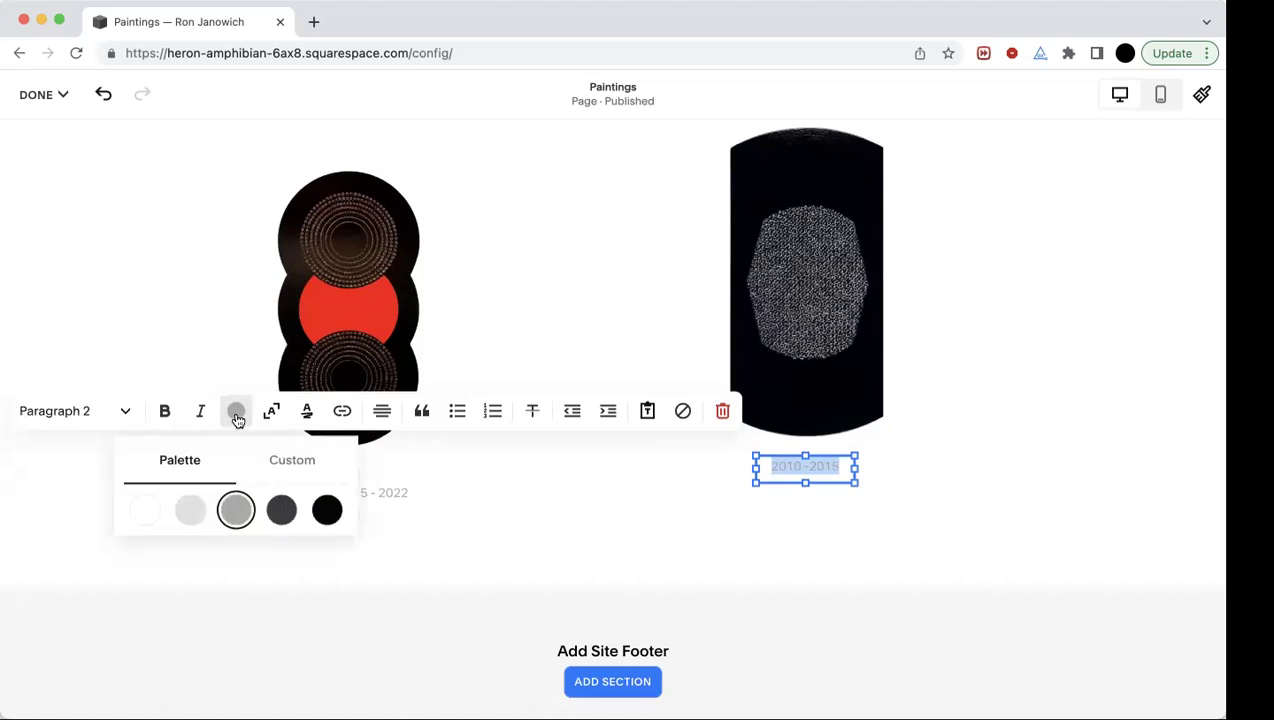
left_click(237, 421)
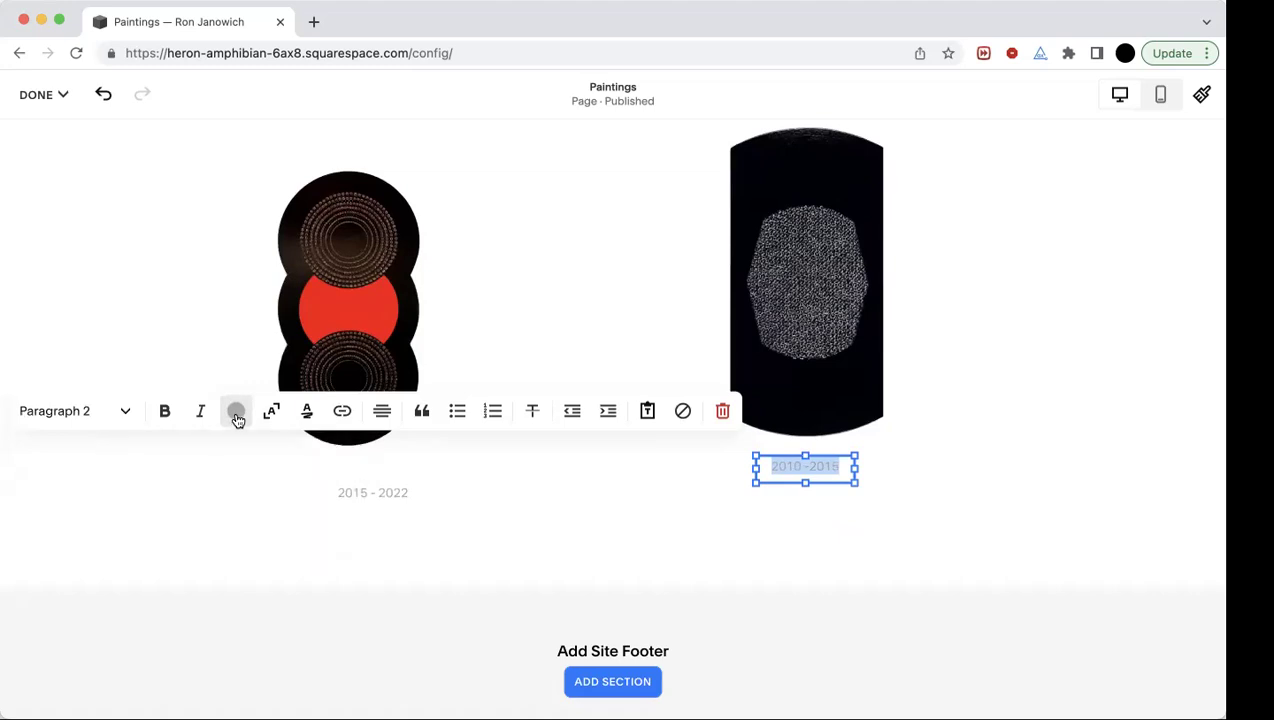
left_click(164, 337)
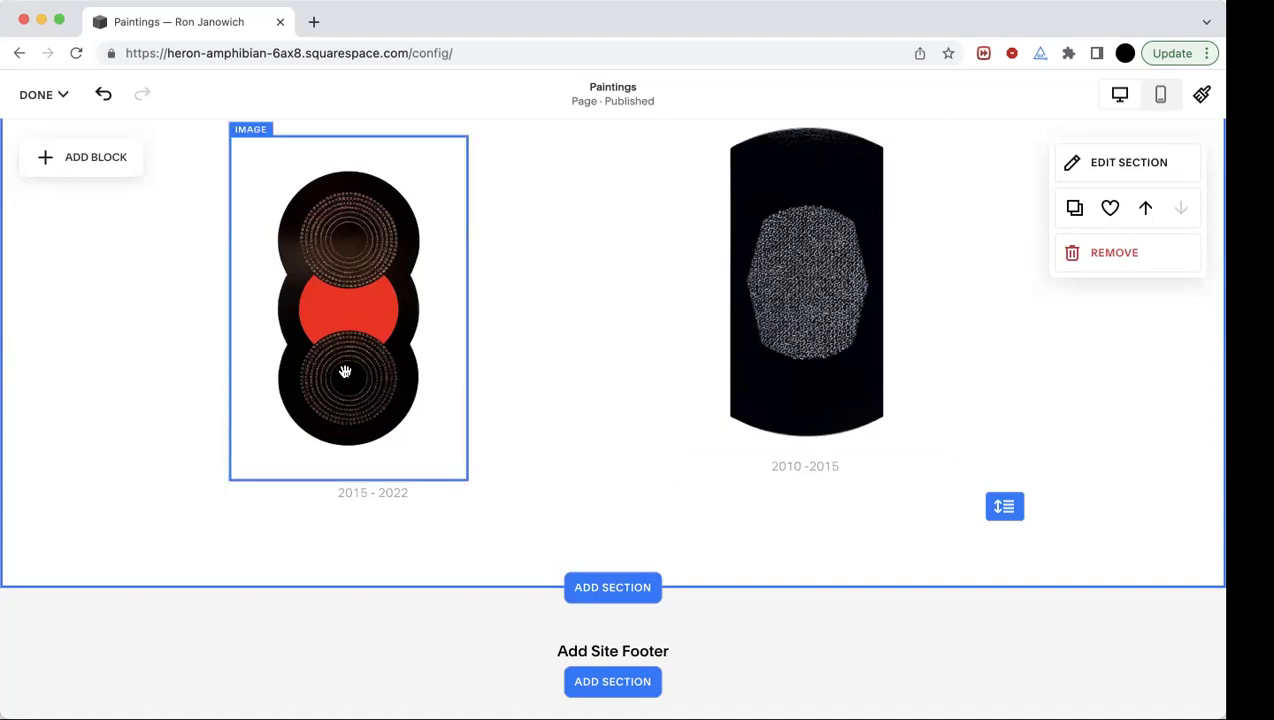
Step: Nudge the left painting's block up and move the 2015 - 2022 caption closer beneath it
left_click_drag(350, 373, 350, 349)
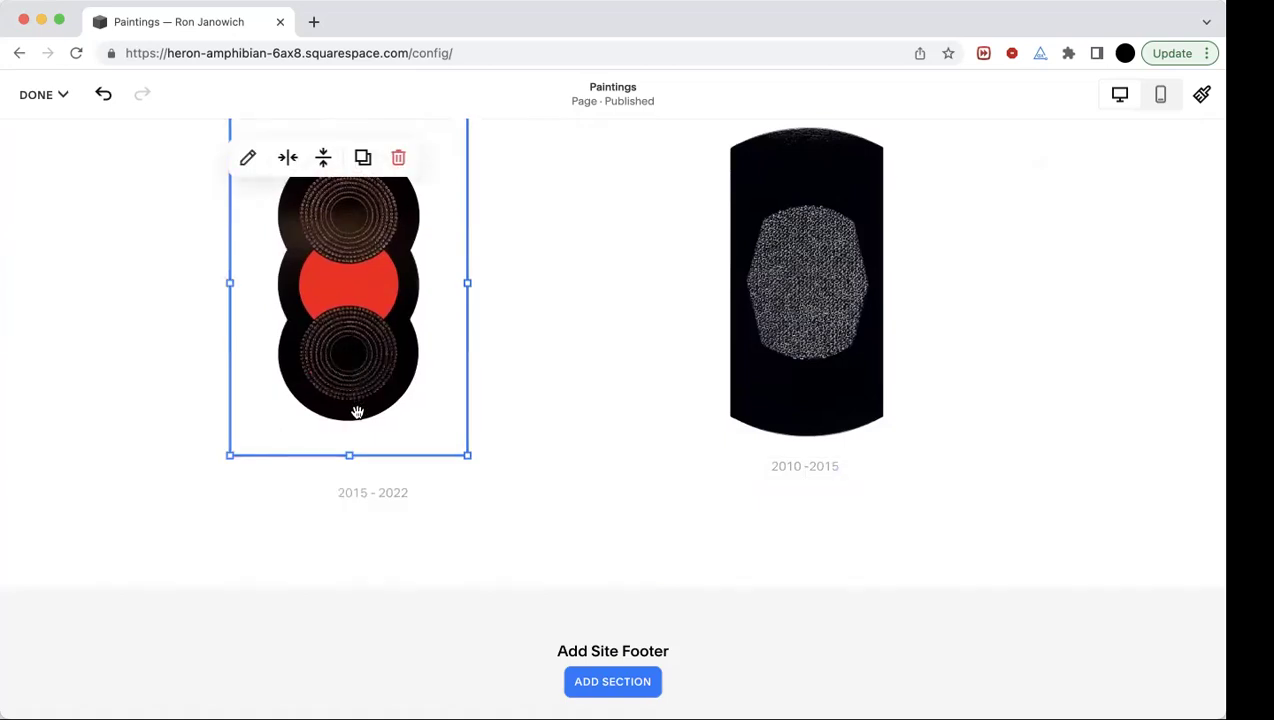
left_click_drag(368, 362, 367, 371)
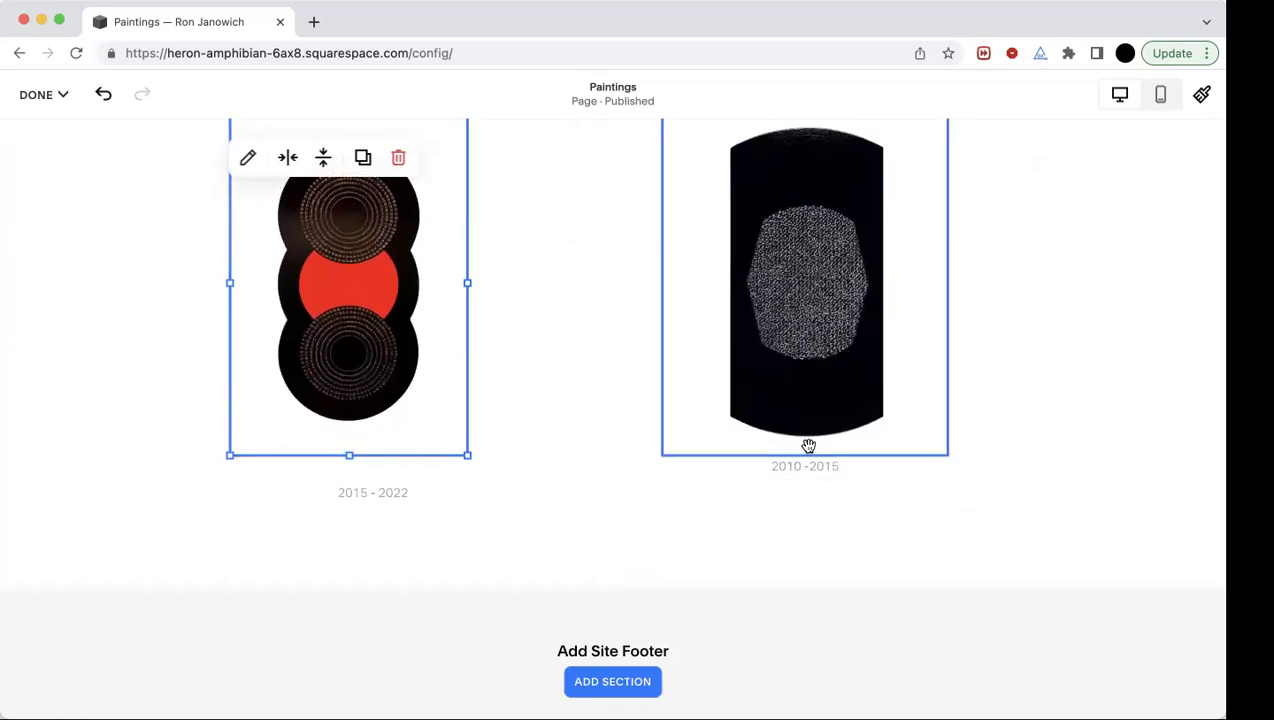
left_click_drag(382, 490, 355, 468)
left_click(354, 468)
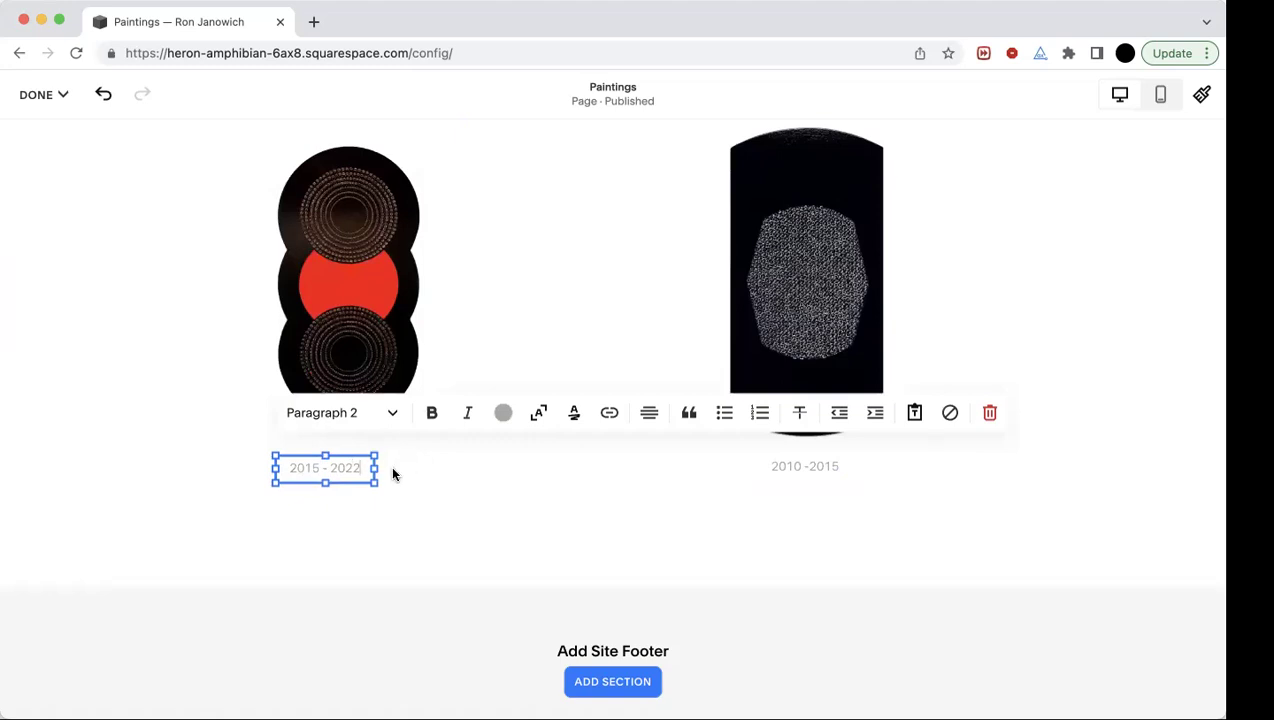
left_click(390, 475)
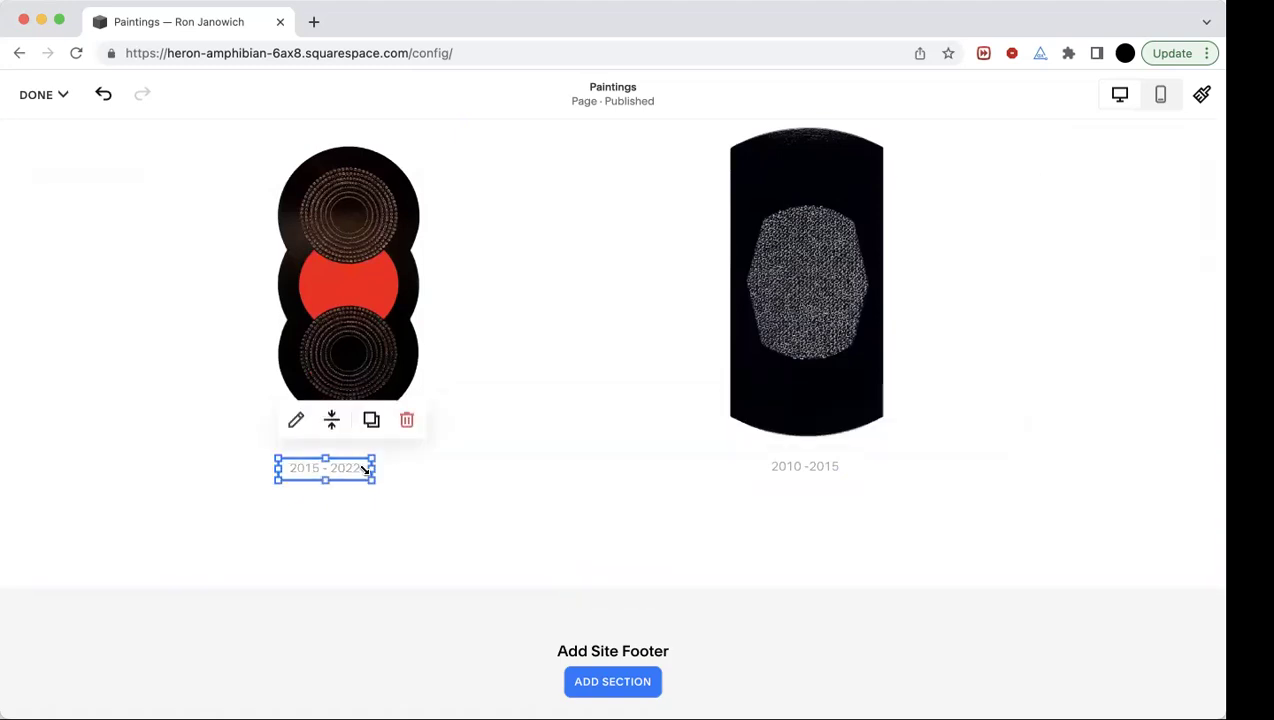
Step: Shift the 2015 - 2022 caption one grid column right, under the painting
left_click_drag(318, 468, 362, 467)
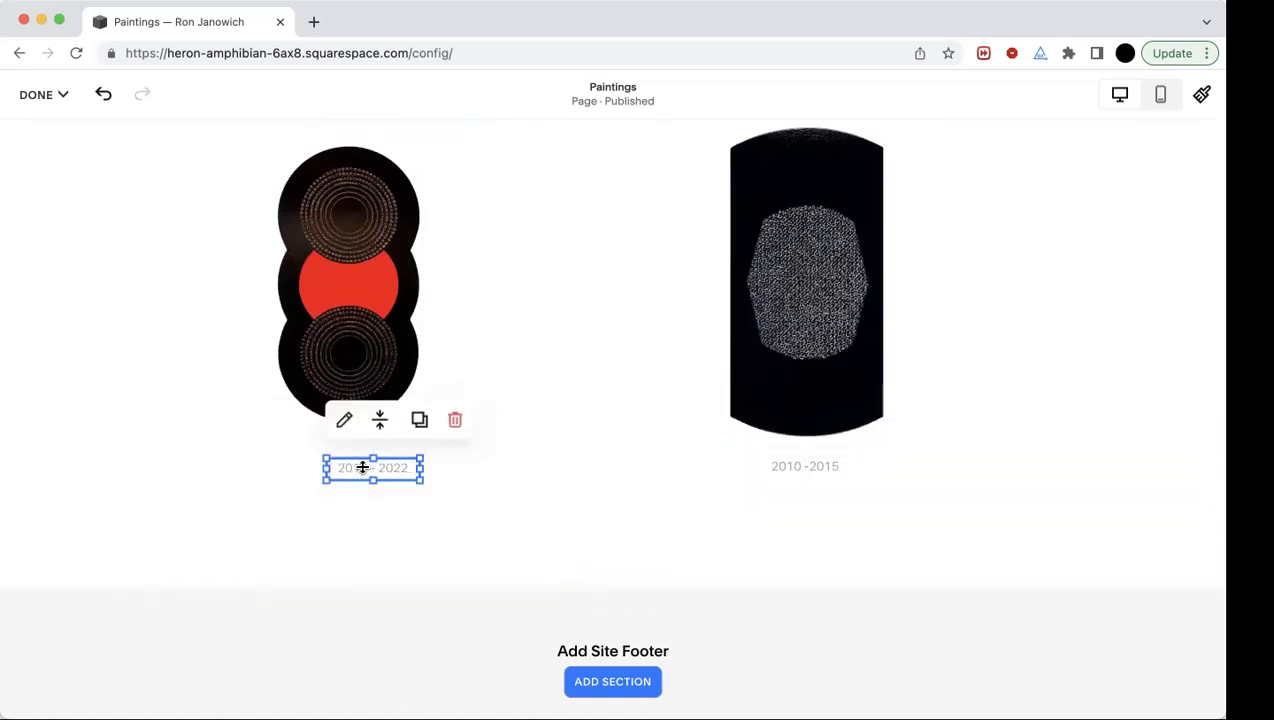
key("ctrl+z")
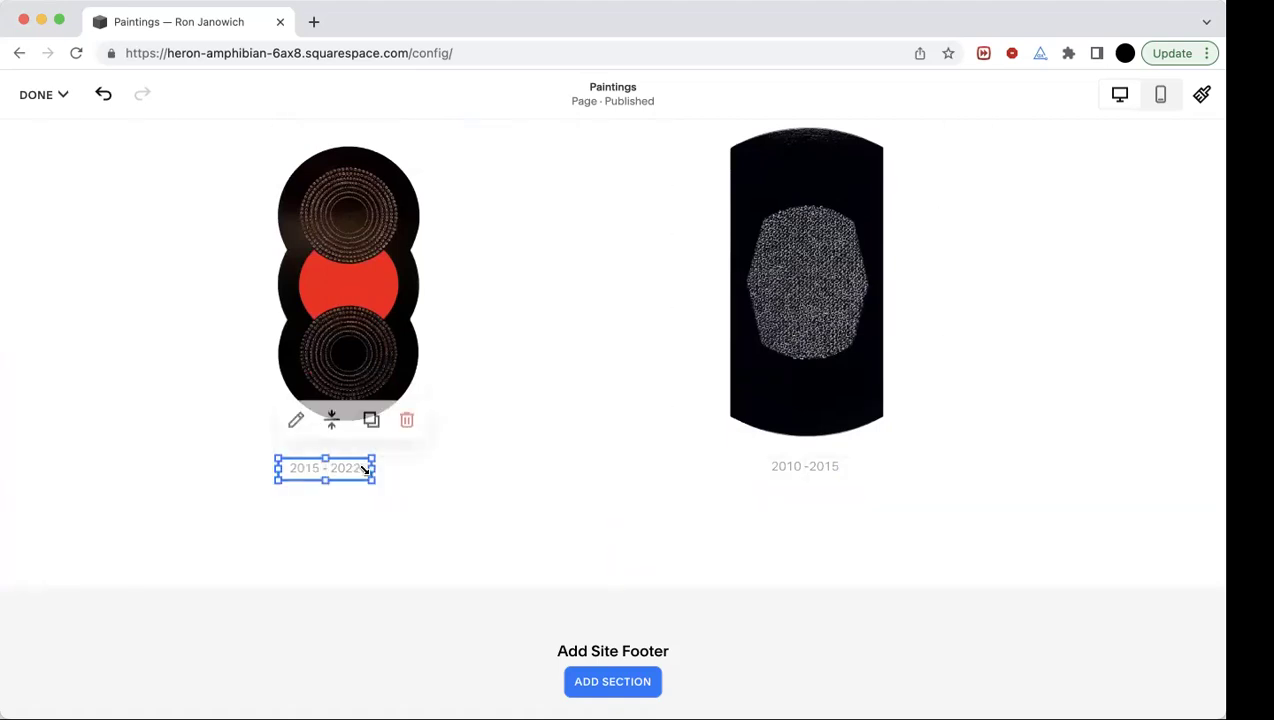
left_click_drag(366, 470, 414, 470)
left_click(473, 484)
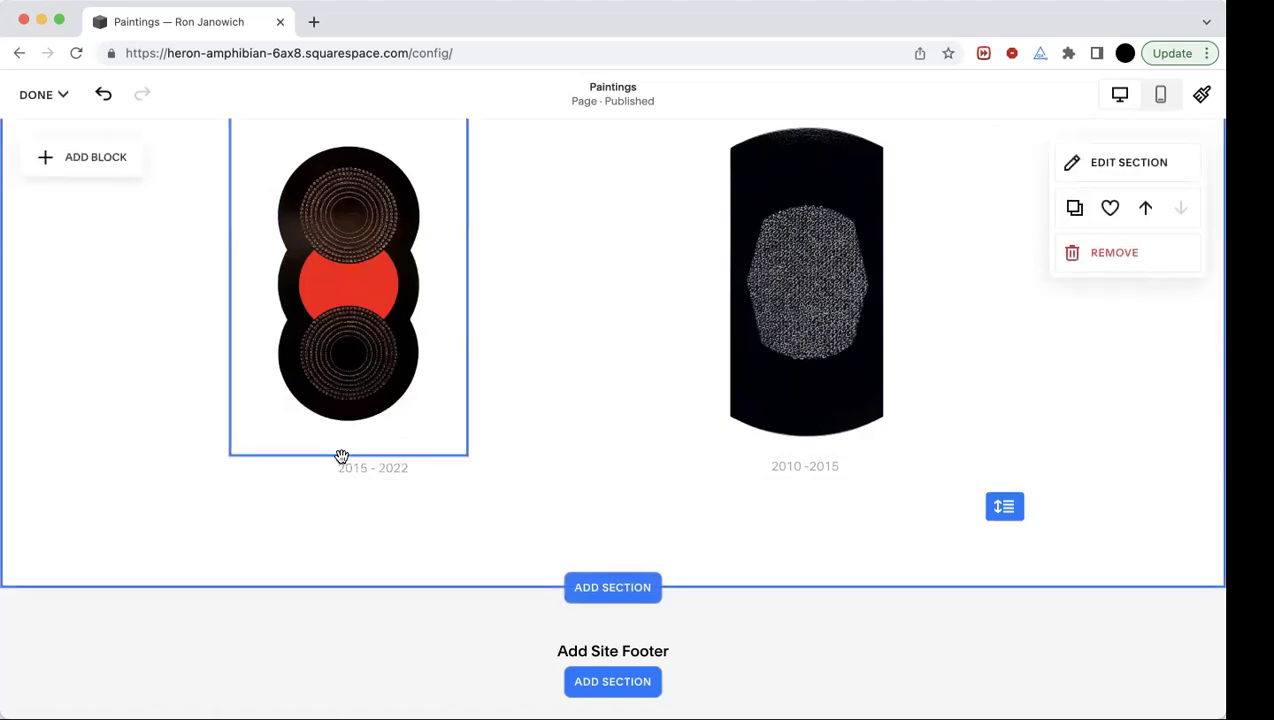